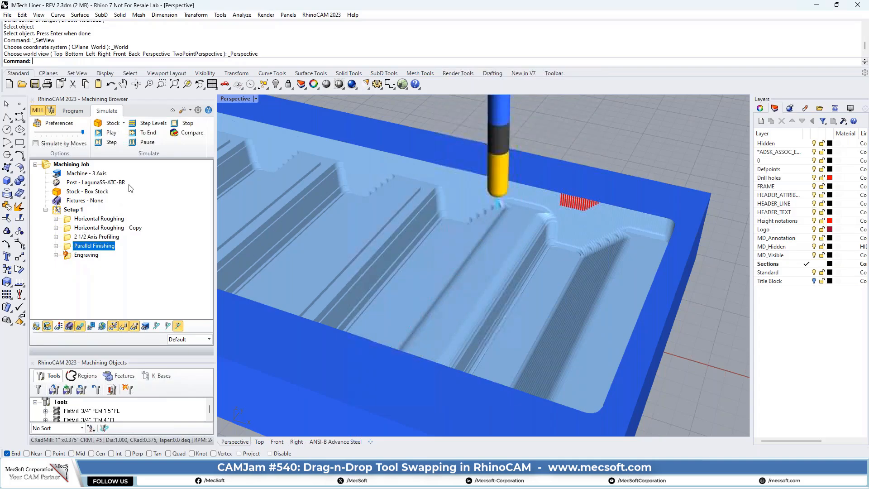
# - Pause the Parallel Finishing simulation and examine the machined ribs and rounded pocket corners in the simulated stock
pyautogui.click(148, 142)
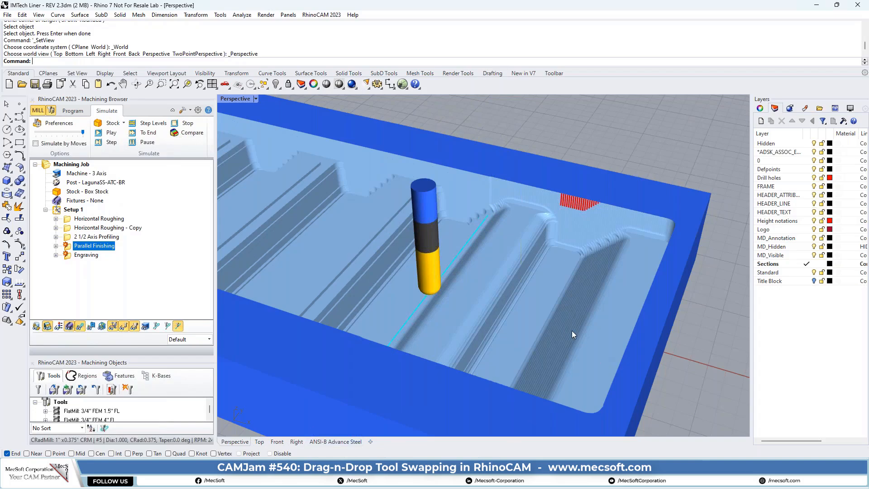
pyautogui.scroll(3, 539, 240)
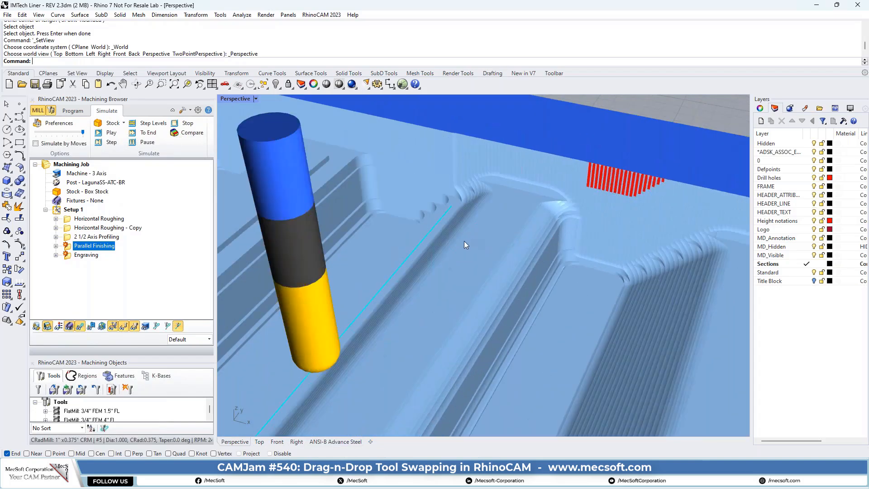
pyautogui.scroll(-5, 590, 262)
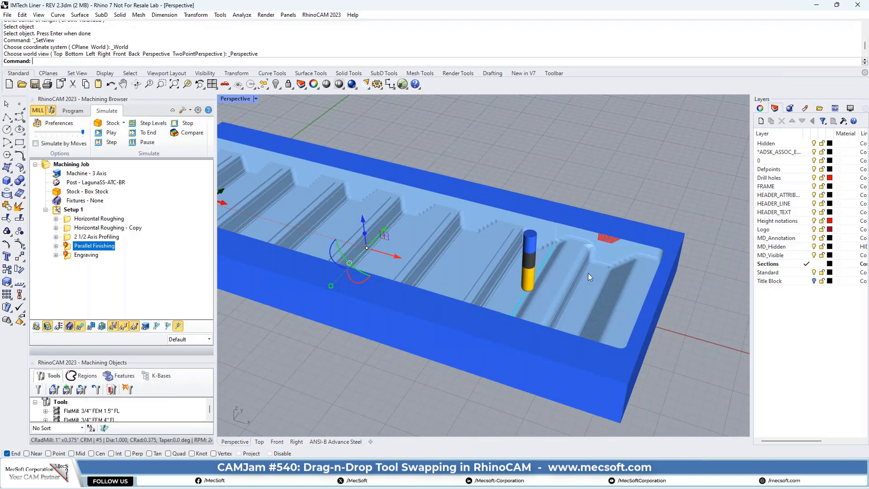
pyautogui.scroll(3, 604, 261)
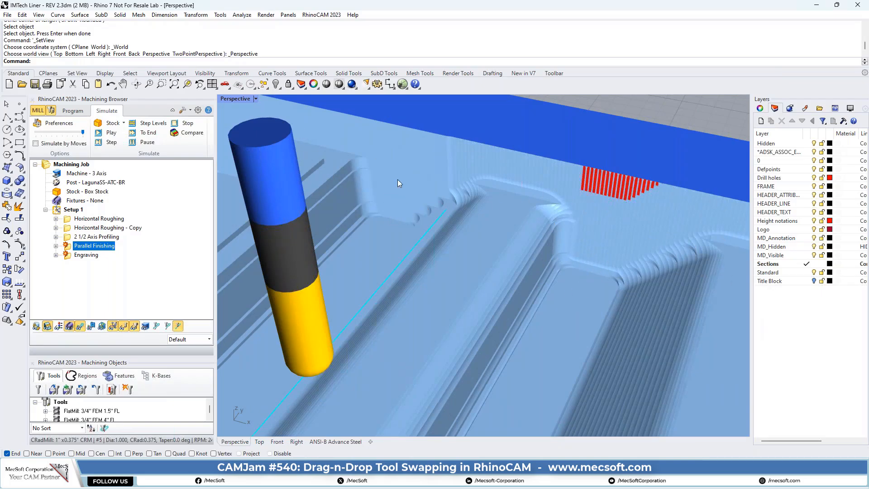
pyautogui.scroll(-5, 502, 232)
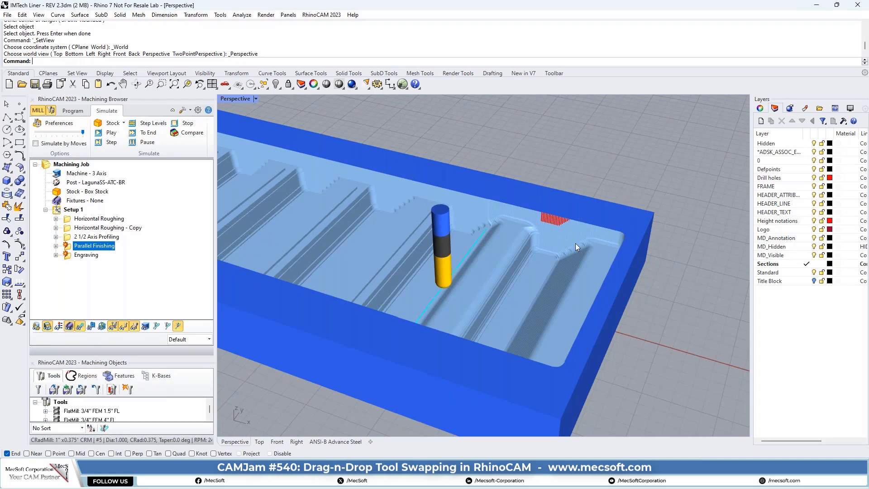
pyautogui.scroll(-5, 615, 181)
pyautogui.moveTo(384, 199); pyautogui.dragTo(440, 222, button='right')
pyautogui.scroll(6, 616, 259)
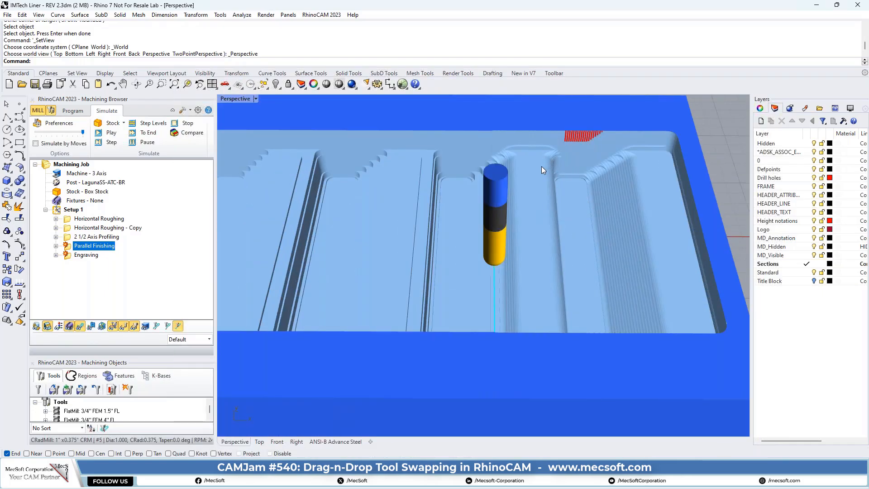
pyautogui.moveTo(546, 202); pyautogui.dragTo(514, 203, button='right')
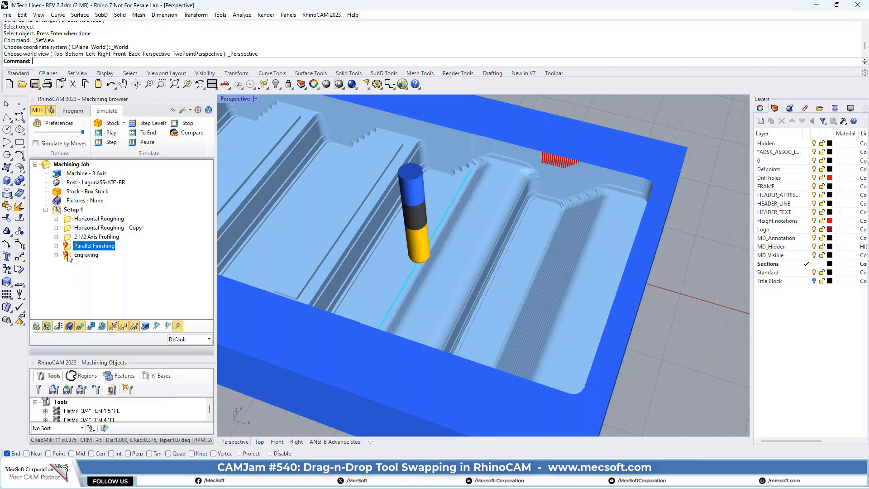
# - Replace the Horizontal Roughing operation's flat mill with the BallMill 3/4" BEM from the session's tool list
pyautogui.click(56, 218)
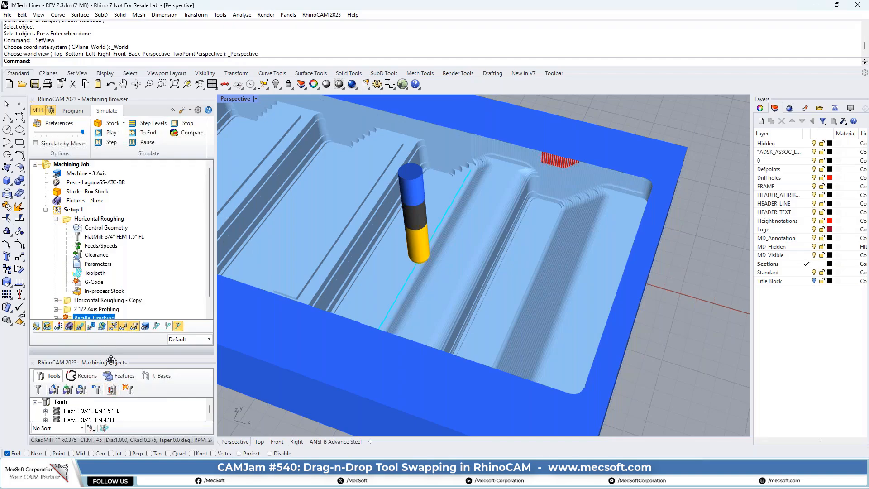
pyautogui.moveTo(112, 361); pyautogui.dragTo(111, 335)
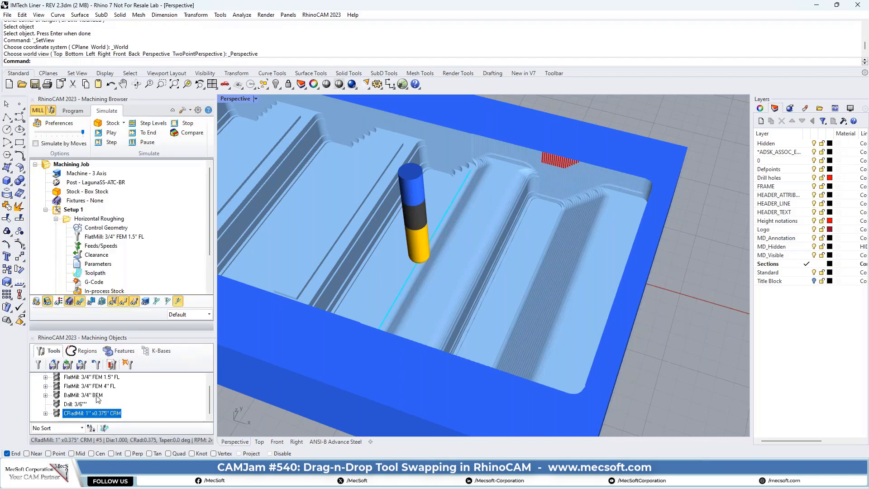
pyautogui.click(57, 395)
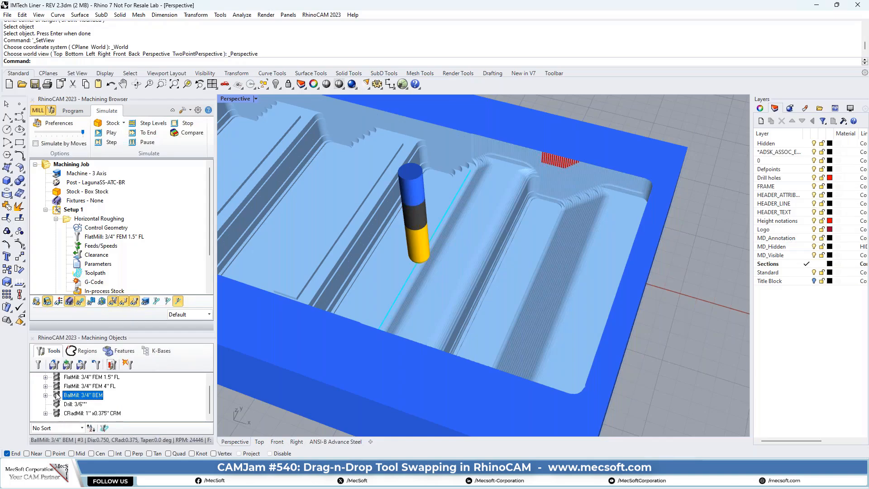
pyautogui.moveTo(57, 395); pyautogui.dragTo(70, 222)
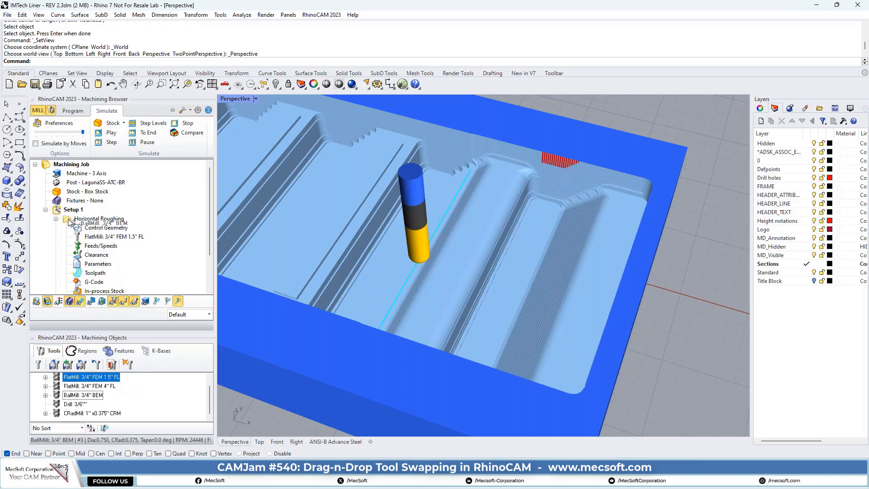
pyautogui.moveTo(70, 222); pyautogui.dragTo(69, 222)
pyautogui.moveTo(69, 222); pyautogui.dragTo(69, 222)
pyautogui.moveTo(69, 222); pyautogui.dragTo(70, 222)
pyautogui.moveTo(70, 222)
pyautogui.mouseDown()
pyautogui.moveTo(81, 255)
pyautogui.moveTo(69, 226)
pyautogui.moveTo(70, 237)
pyautogui.mouseUp()
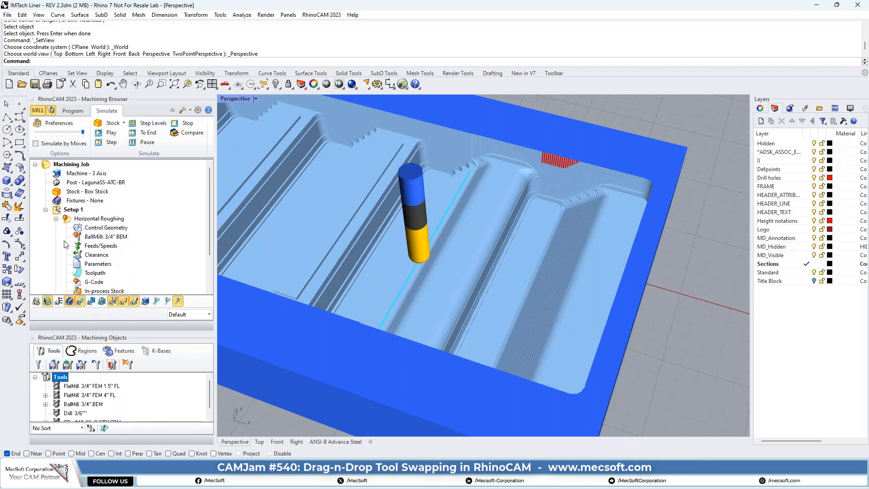
# - Show the Horizontal Roughing toolpath, return to operation programming and hide the toolpath display
pyautogui.rightClick(114, 220)
pyautogui.click(137, 223)
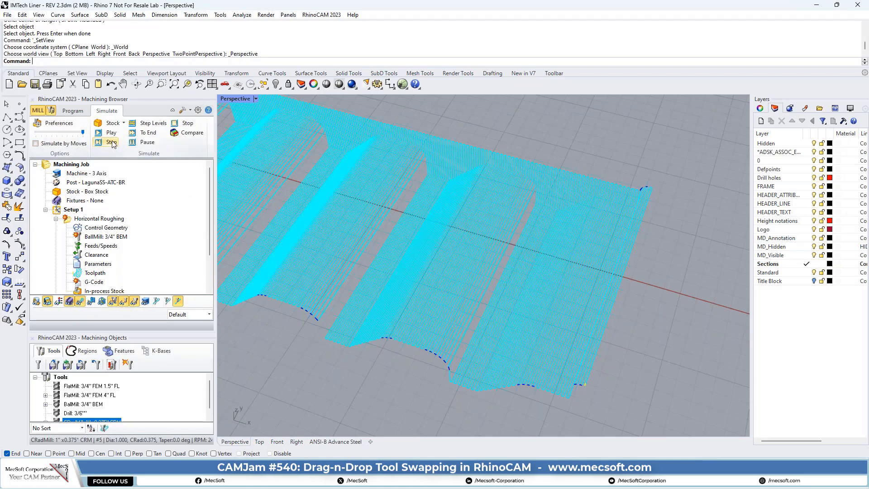
pyautogui.click(69, 223)
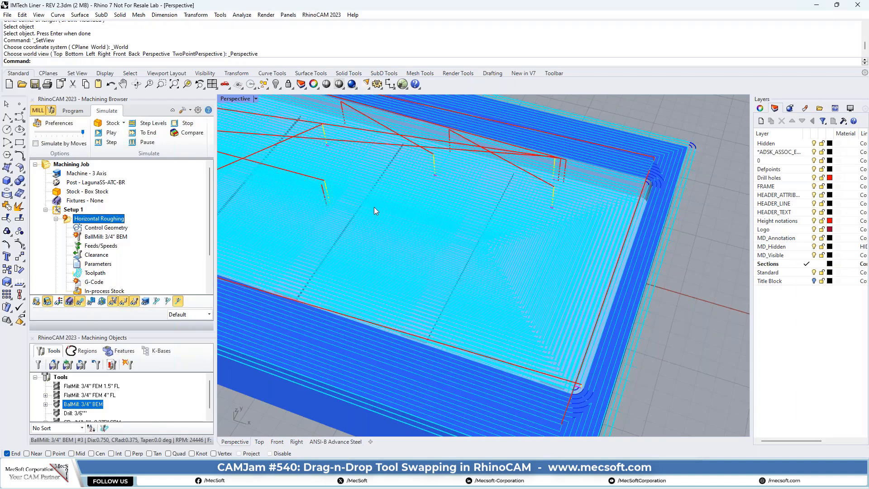
pyautogui.click(72, 111)
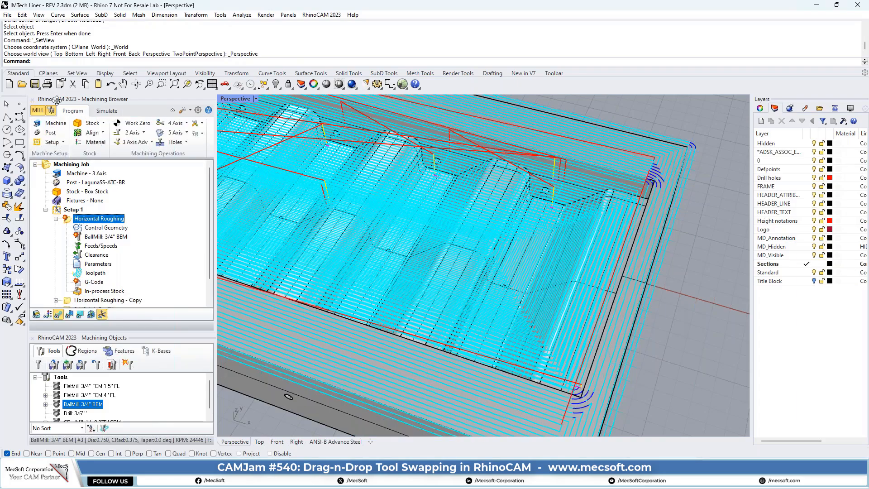
pyautogui.click(58, 314)
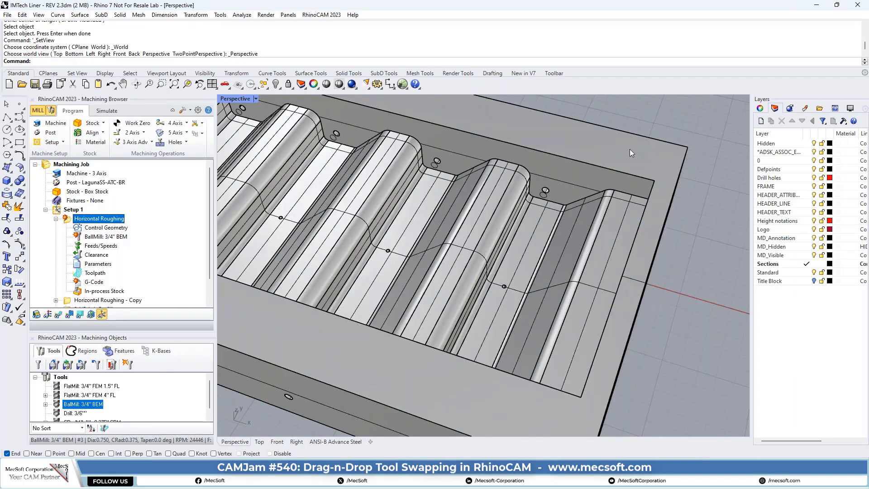
# - Examine the part model's ribs, fillets, side walls and pocket corners
pyautogui.scroll(-8, 569, 172)
pyautogui.scroll(15, 571, 169)
pyautogui.scroll(-6, 447, 209)
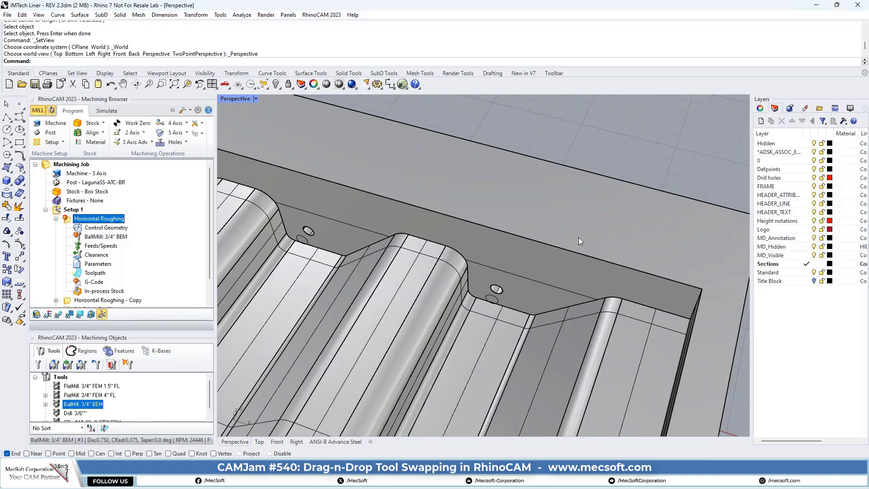
pyautogui.scroll(-2, 589, 327)
pyautogui.scroll(5, 532, 311)
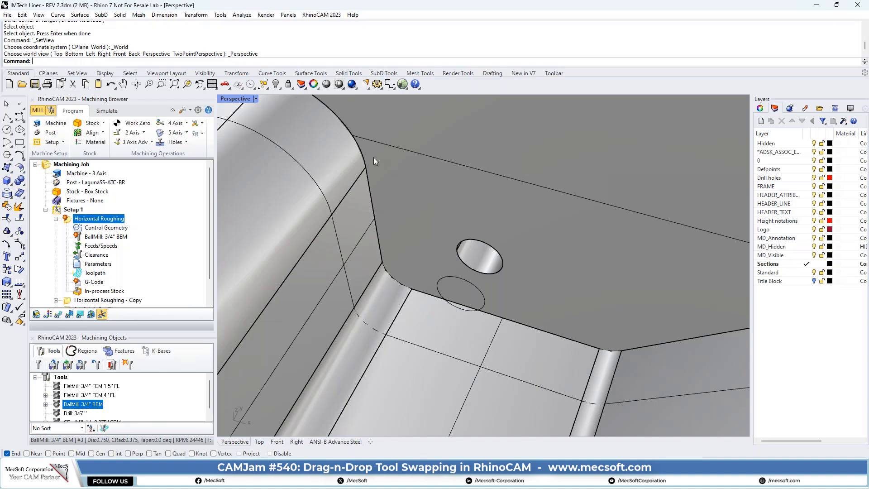
pyautogui.scroll(-5, 492, 291)
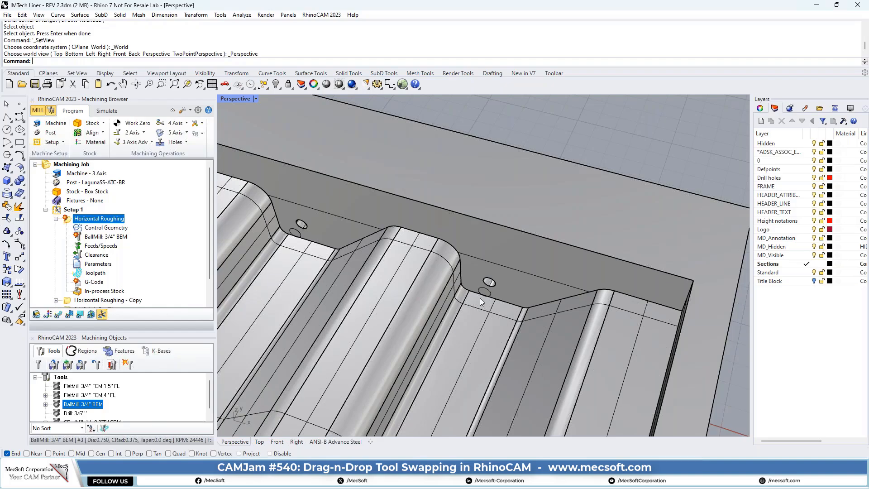
pyautogui.scroll(3, 480, 297)
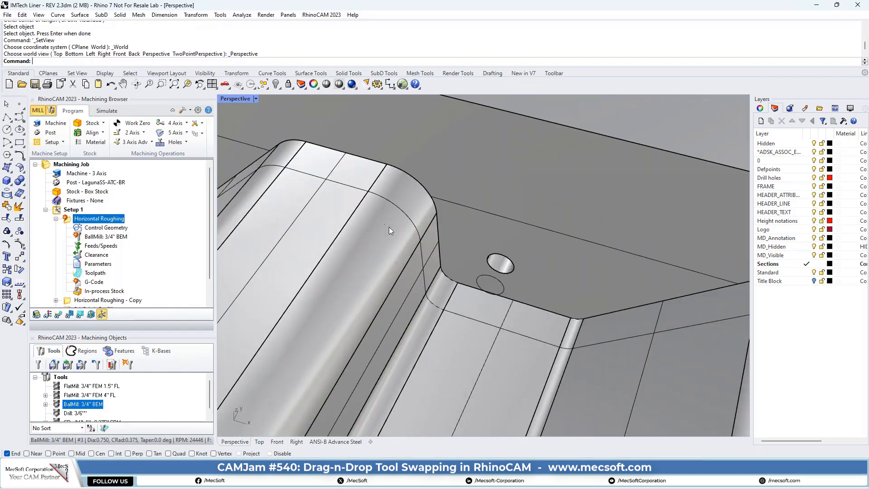
pyautogui.scroll(-2, 411, 210)
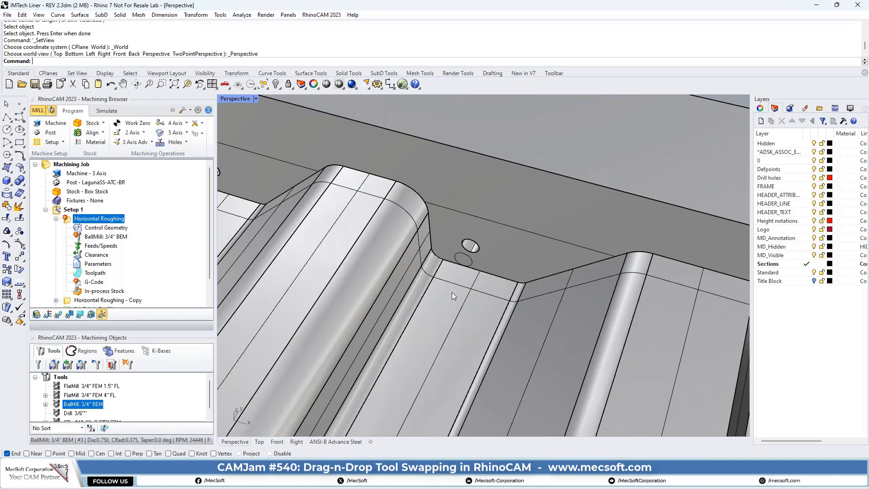
pyautogui.click(464, 286)
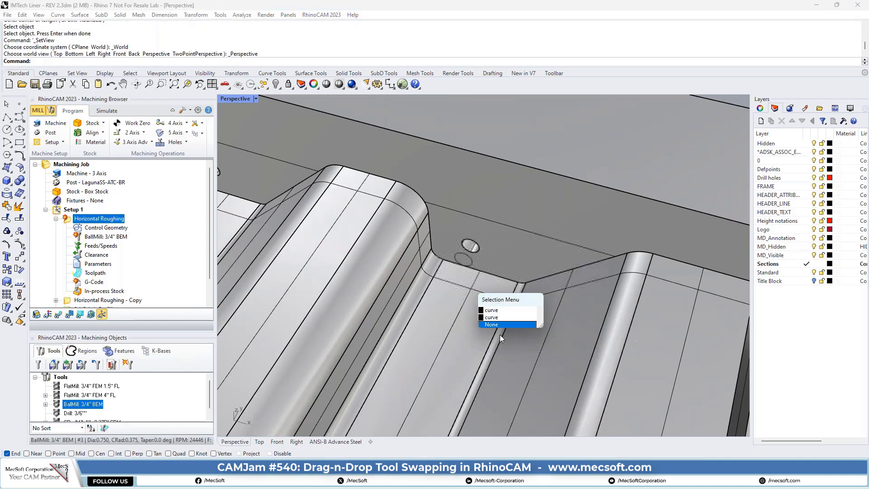
pyautogui.click(492, 324)
pyautogui.scroll(-5, 493, 255)
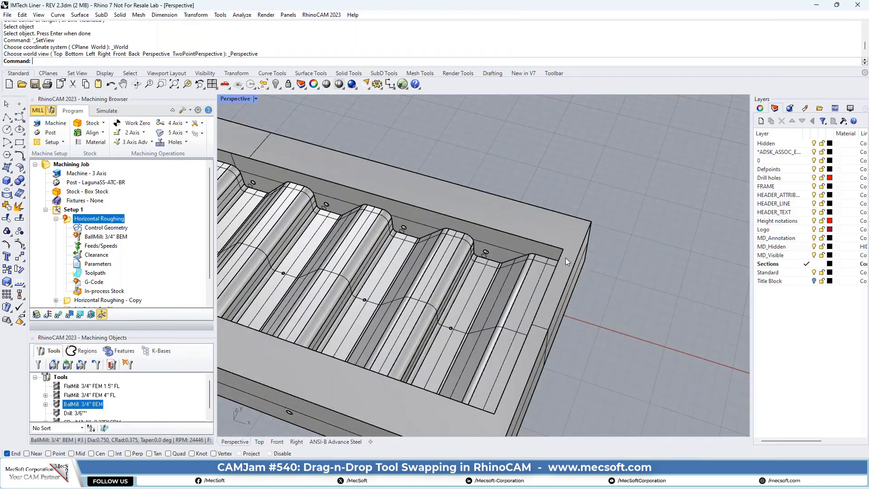
pyautogui.scroll(-5, 613, 279)
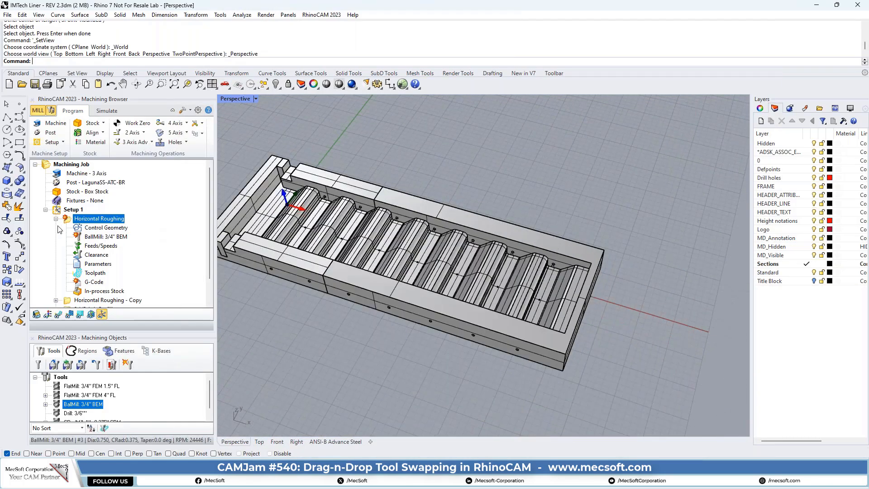
pyautogui.doubleClick(70, 221)
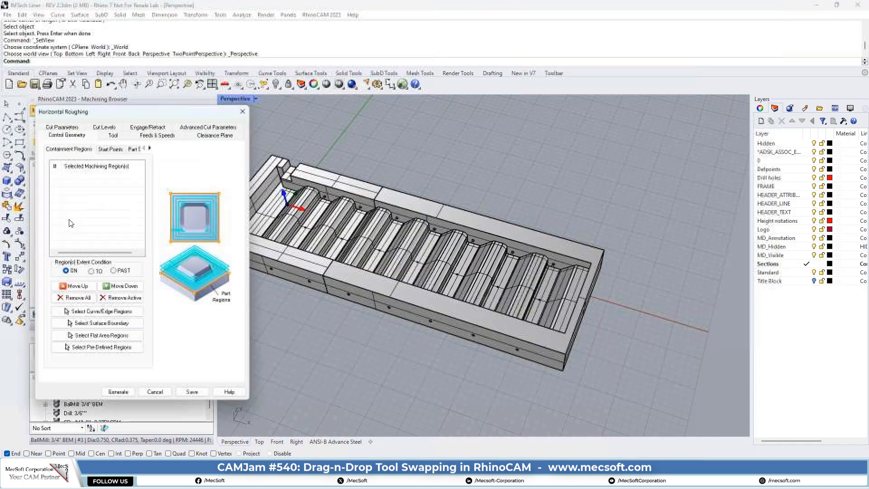
pyautogui.click(102, 312)
pyautogui.click(279, 196)
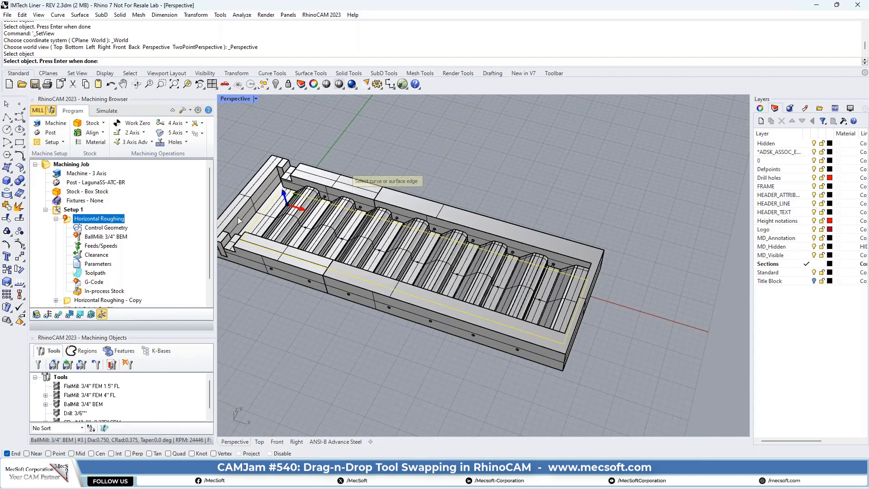
pyautogui.press('Return')
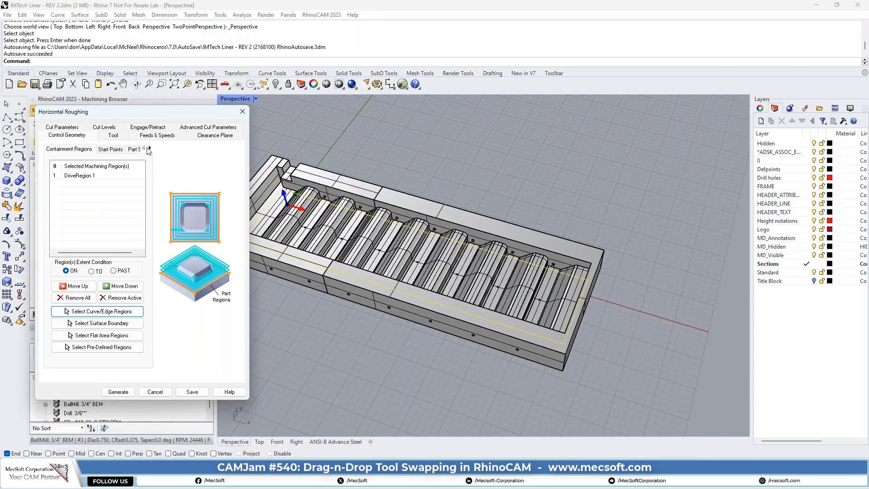
pyautogui.click(113, 136)
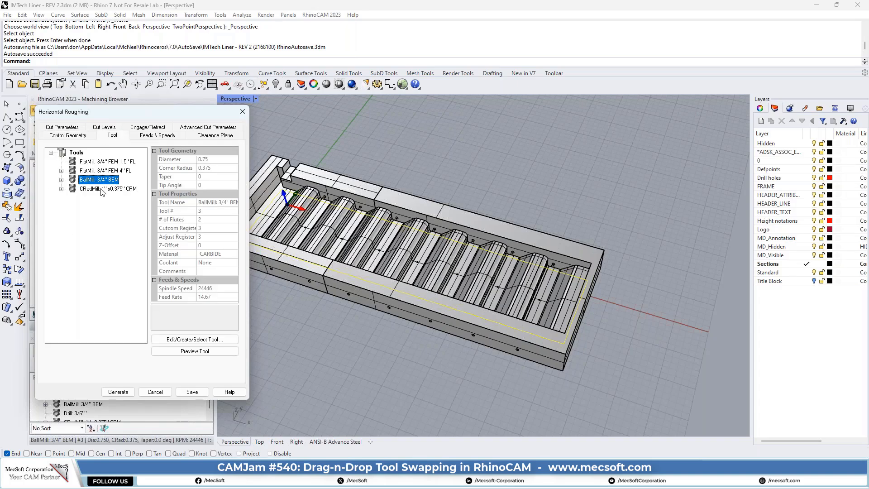
pyautogui.click(85, 162)
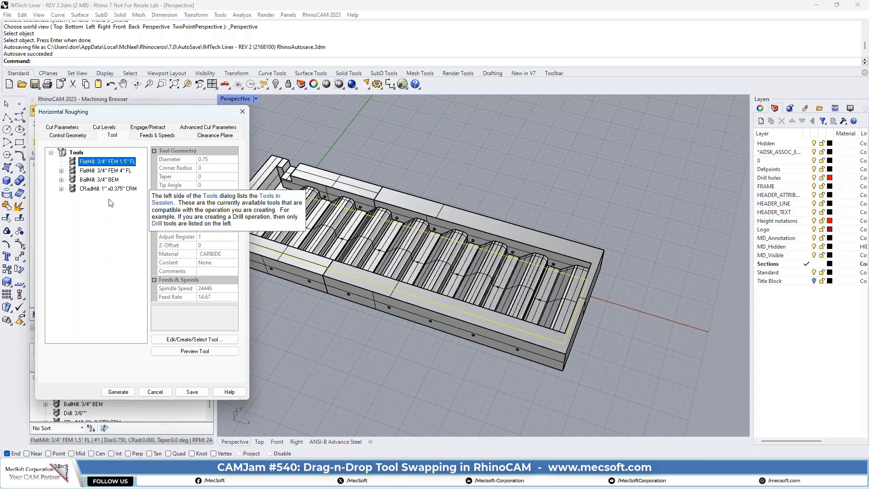
pyautogui.click(119, 172)
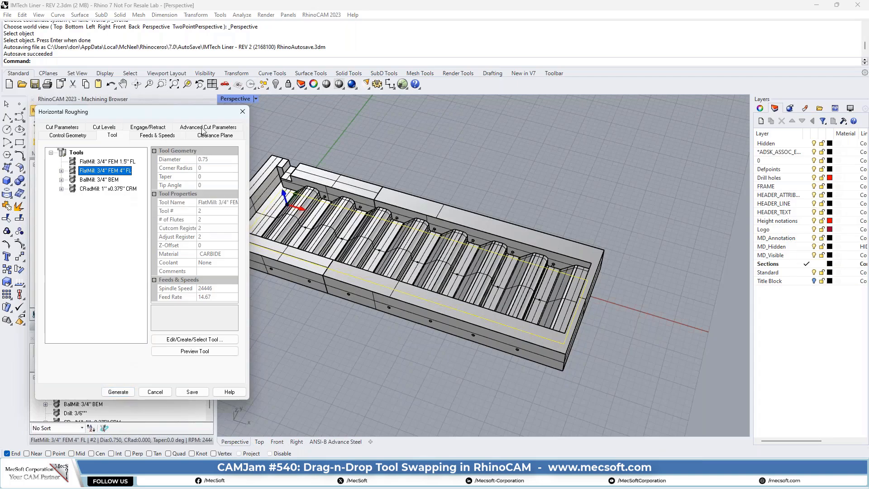
pyautogui.click(243, 112)
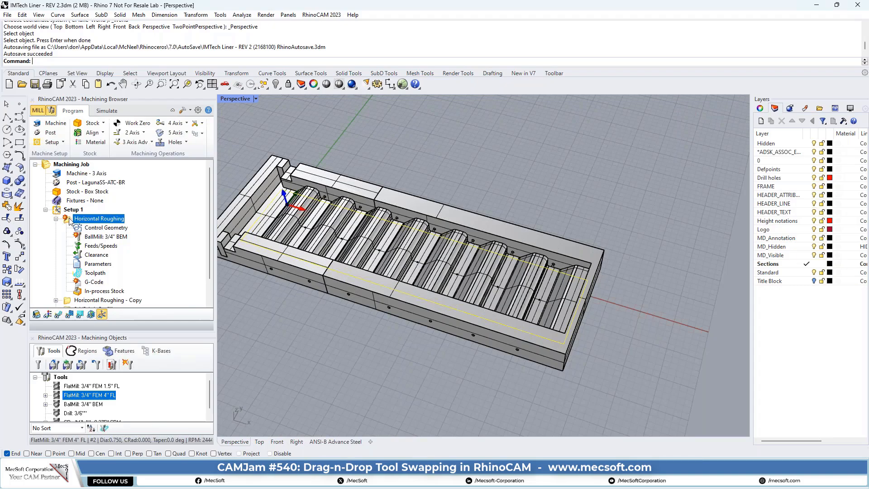
# - Set the rectangular curve around the ribbed pocket as Horizontal Roughing's containment region and generate the toolpath
pyautogui.doubleClick(69, 221)
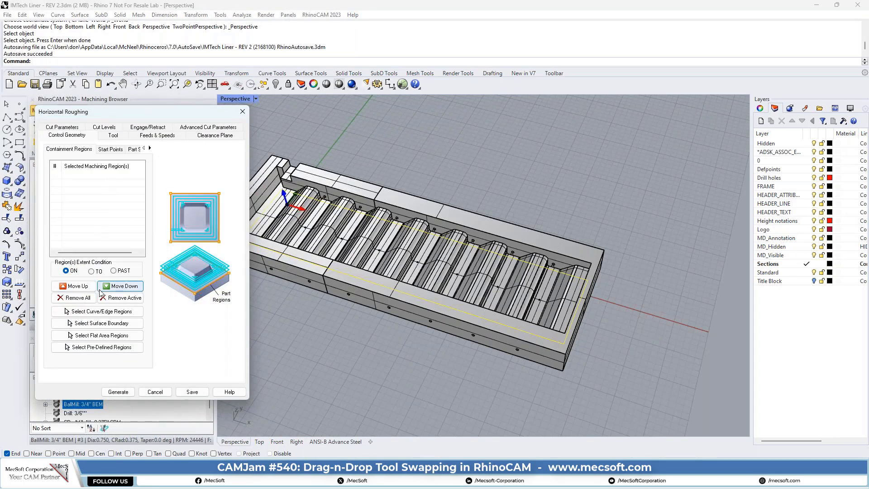
pyautogui.click(86, 311)
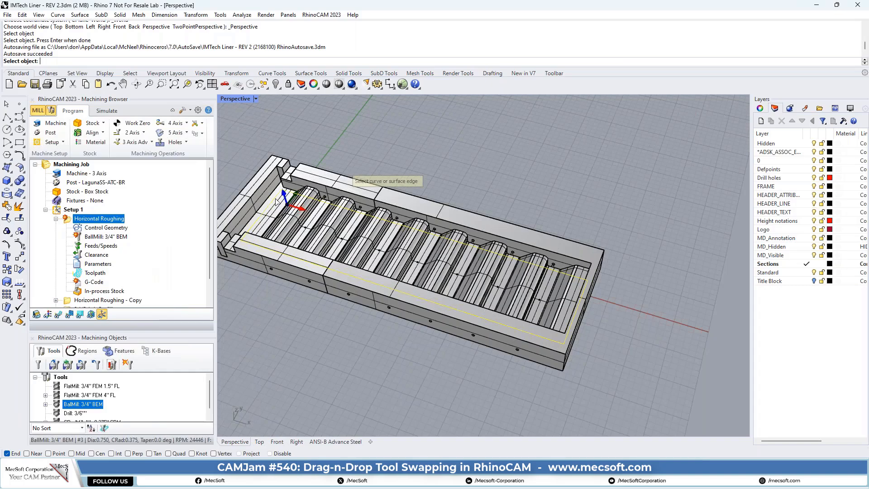
pyautogui.click(278, 202)
pyautogui.press('Return')
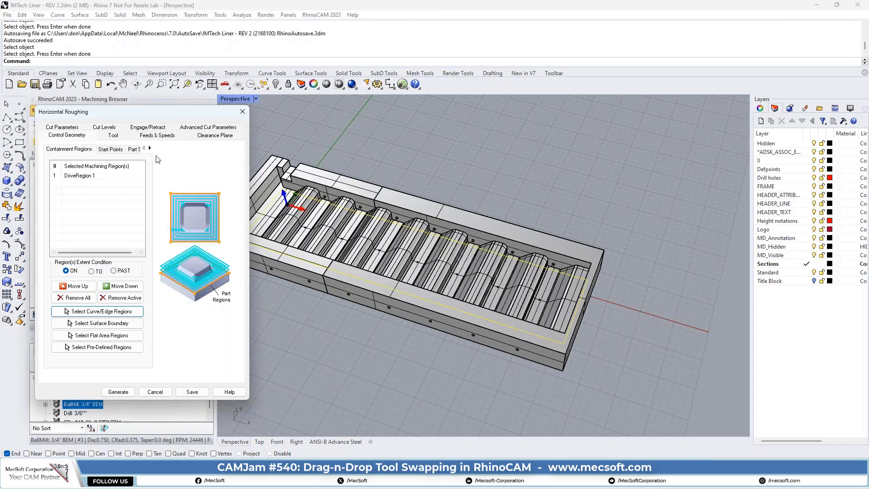
pyautogui.click(118, 392)
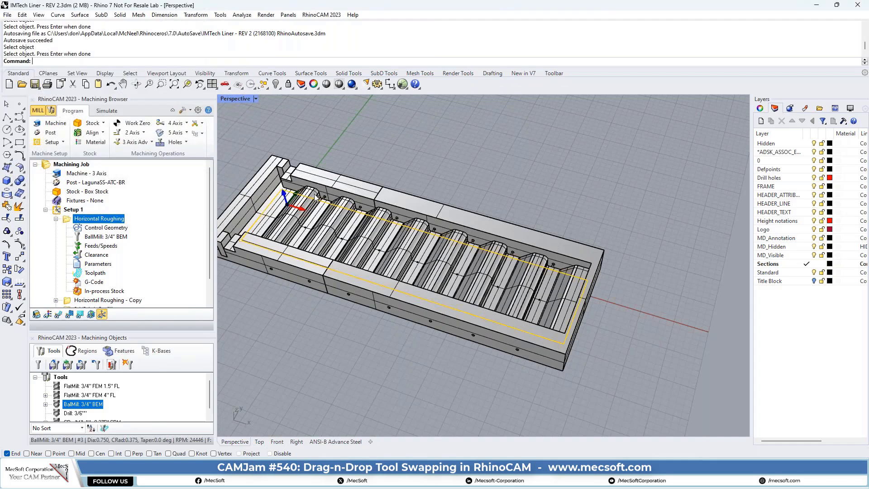
# - Simulate the start of Horizontal Roughing with the 3/4" ball mill on the box stock, then stop the simulation
pyautogui.click(107, 111)
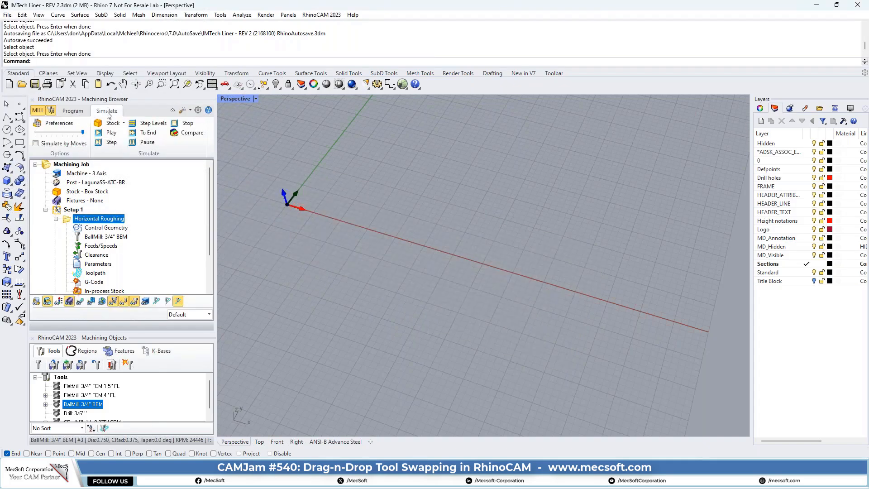
pyautogui.click(108, 132)
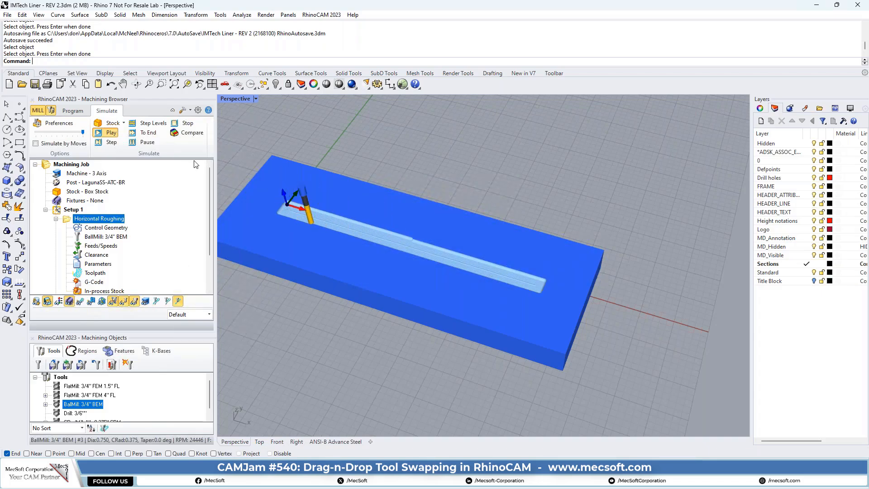
pyautogui.click(186, 122)
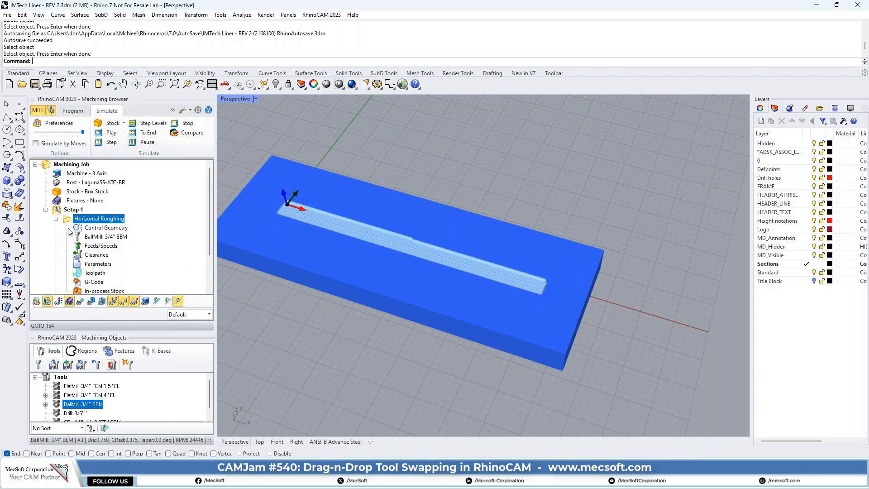
# - Replace Horizontal Roughing's tool with FlatMill 3/4" FEM 4" FL from the session's tool list and generate its toolpath
pyautogui.click(65, 387)
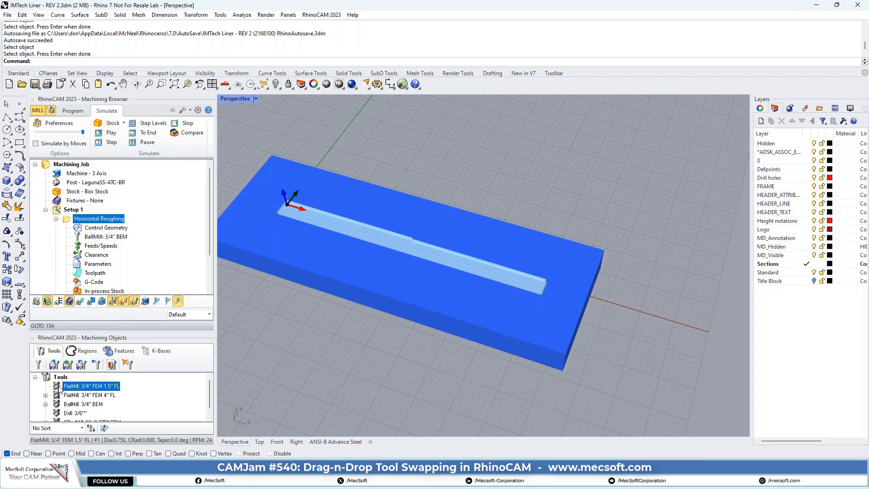
pyautogui.moveTo(61, 396); pyautogui.dragTo(68, 222)
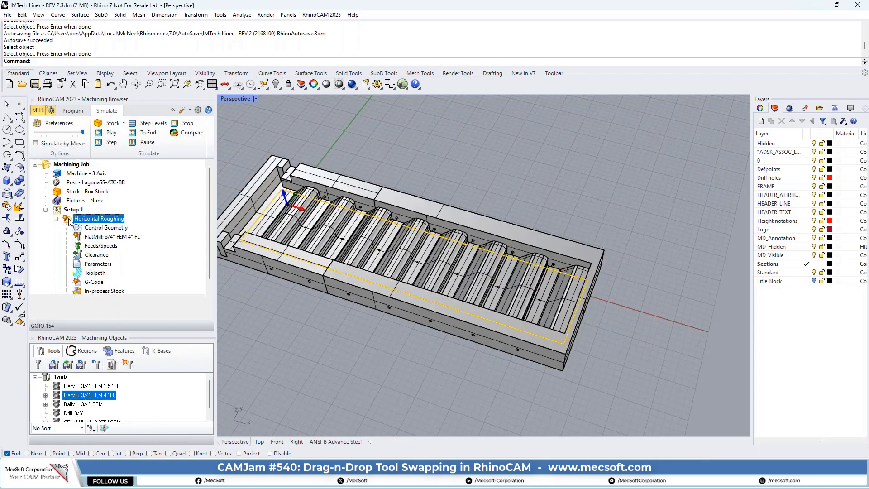
pyautogui.click(62, 127)
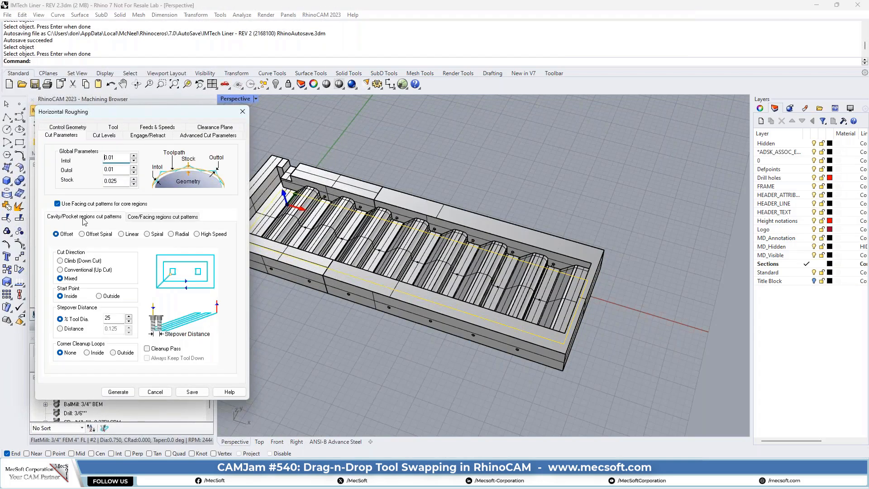
pyautogui.click(118, 392)
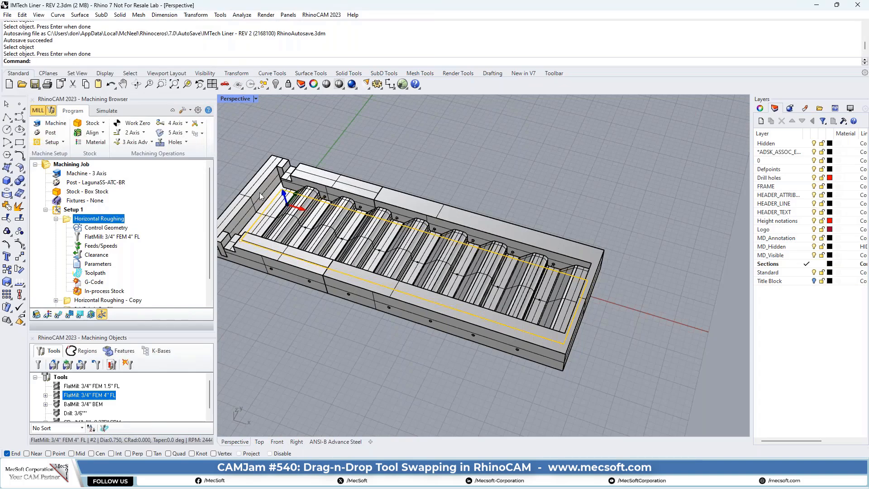
# - Simulate Horizontal Roughing on the box stock and enable simulation by moves while it runs
pyautogui.click(108, 112)
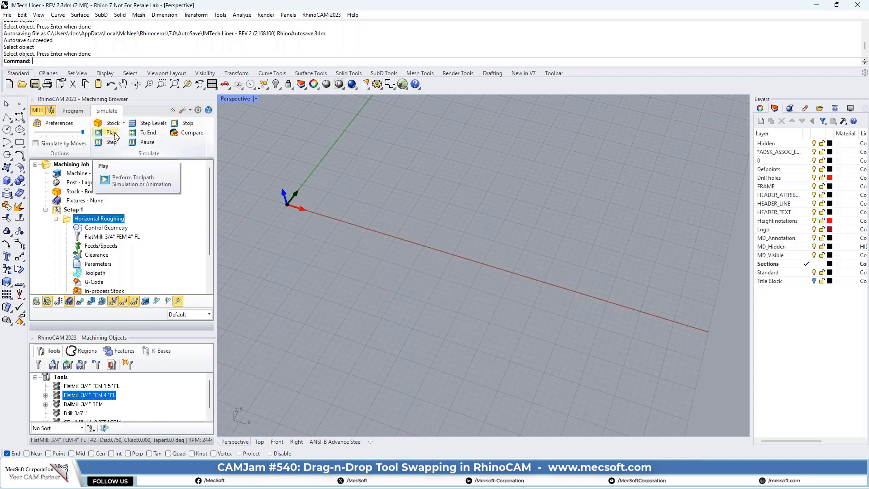
pyautogui.click(114, 133)
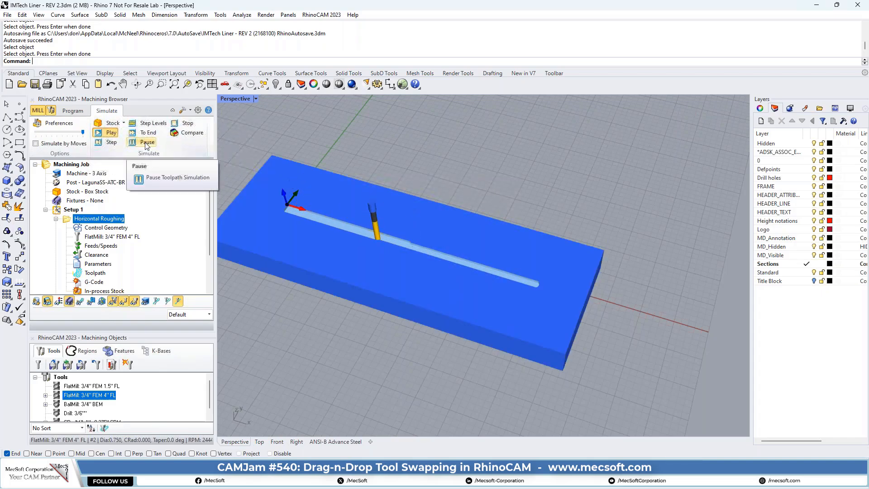
pyautogui.click(36, 145)
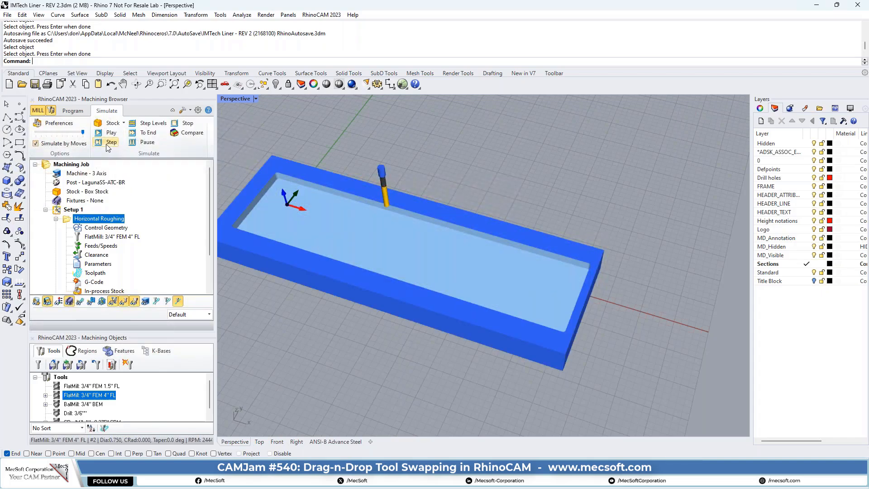
# - Set the rectangular curve around the ribbed pocket as containment region for Horizontal Roughing - Copy and generate its toolpath
pyautogui.click(56, 219)
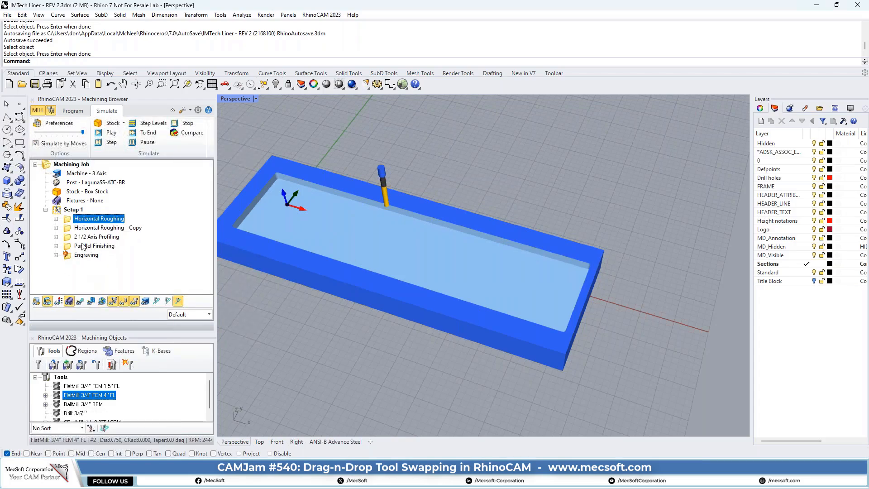
pyautogui.click(74, 111)
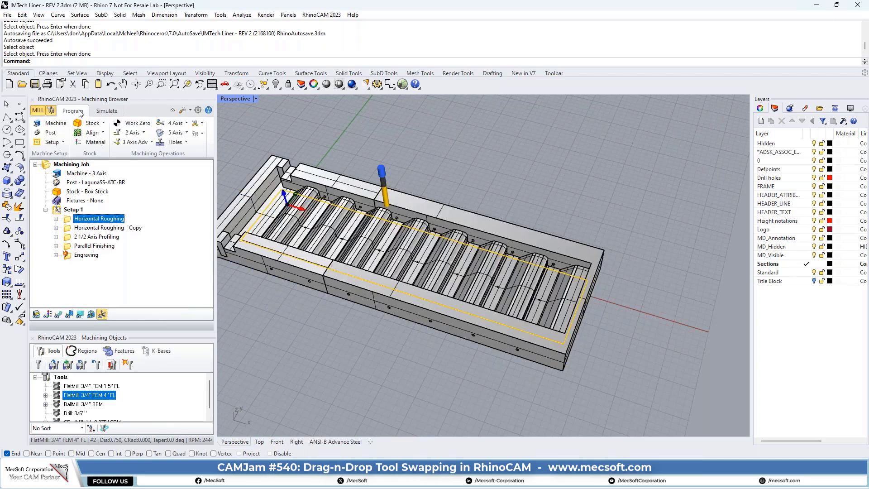
pyautogui.doubleClick(69, 229)
pyautogui.click(111, 315)
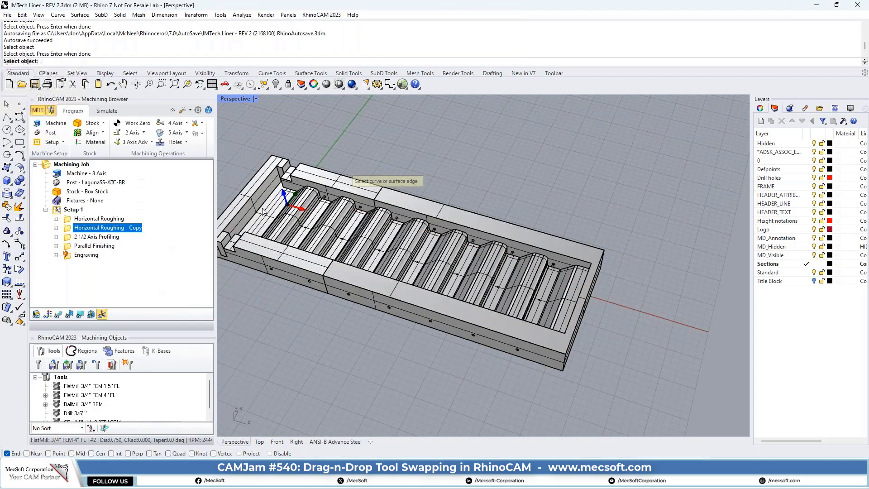
pyautogui.click(273, 204)
pyautogui.press('Return')
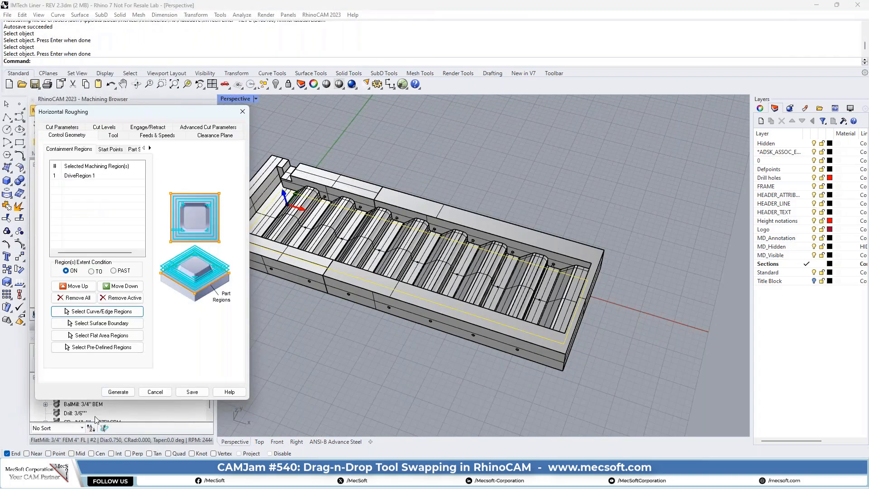
pyautogui.click(119, 392)
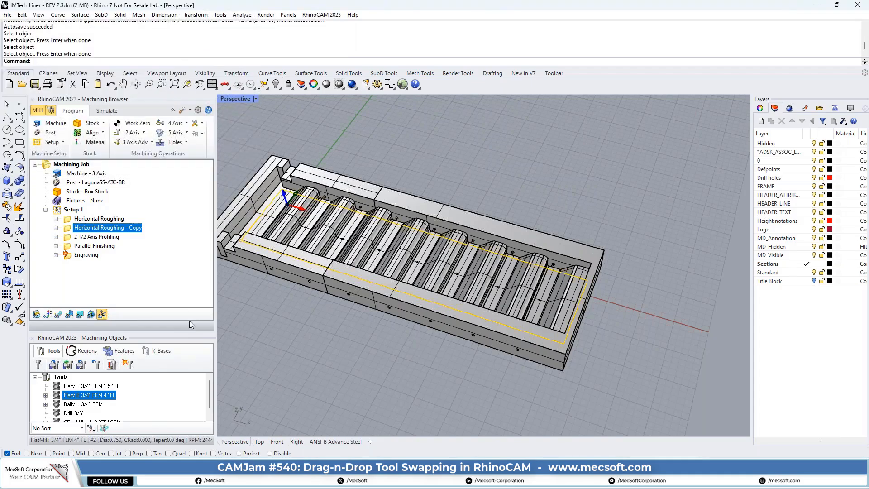
# - Simulate Horizontal Roughing - Copy and 2 1/2 Axis Profiling, examining the stepped cuts along the pocket's ribs and side wall
pyautogui.click(105, 116)
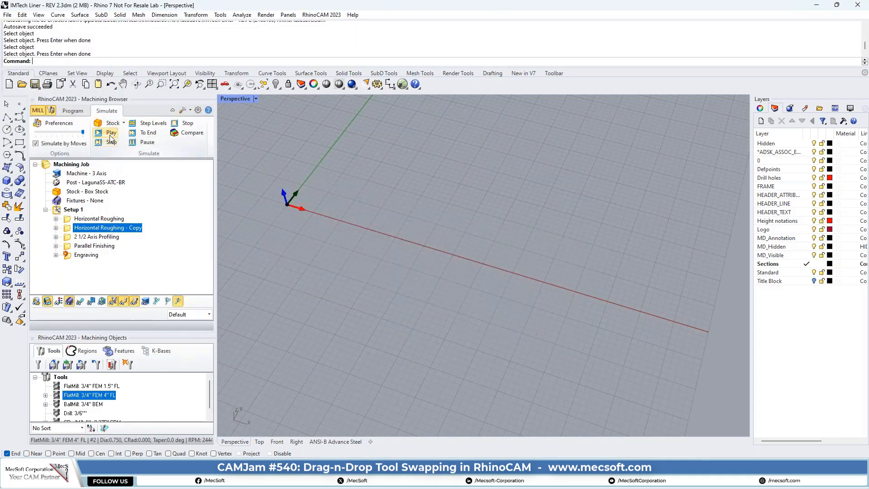
pyautogui.scroll(-2, 469, 328)
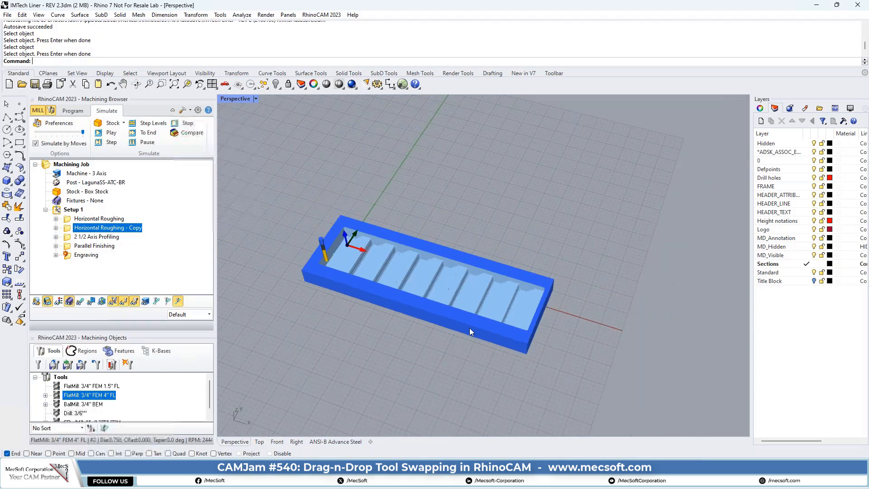
pyautogui.scroll(5, 355, 257)
pyautogui.scroll(4, 372, 261)
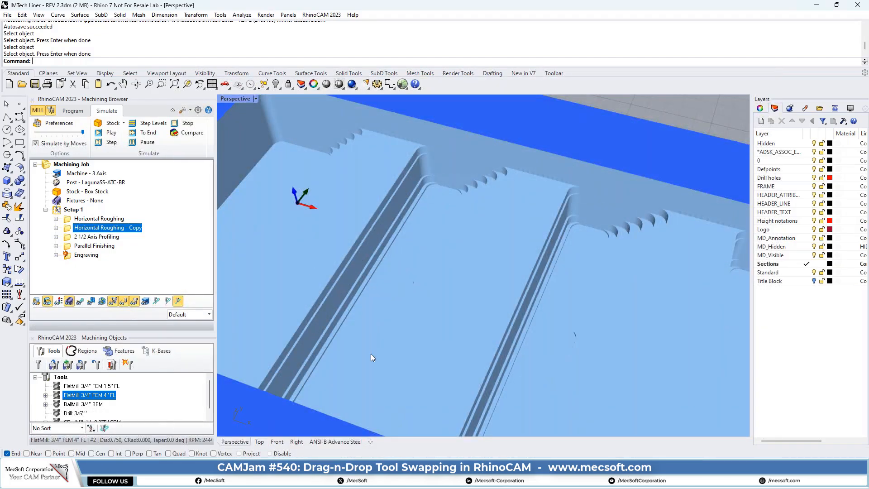
pyautogui.click(69, 240)
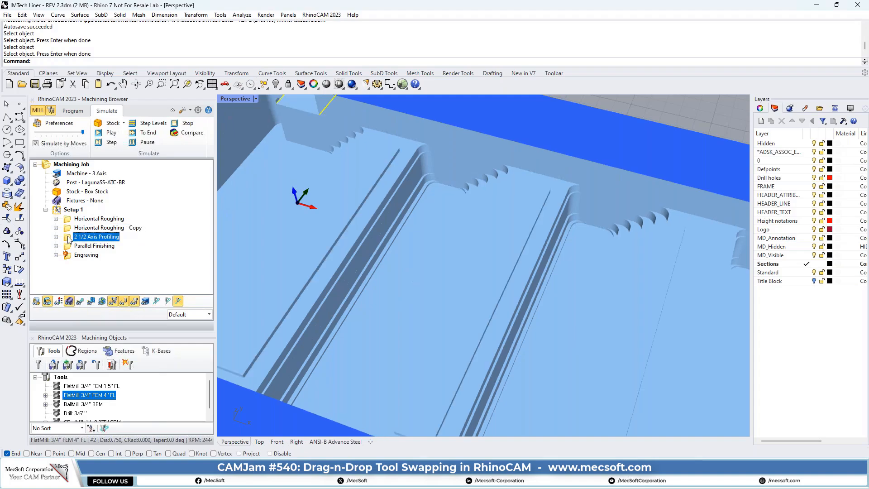
# - Replace Parallel Finishing's 1" corner radius mill with BallMill 3/4" BEM from the tool list and regenerate the operation
pyautogui.click(70, 247)
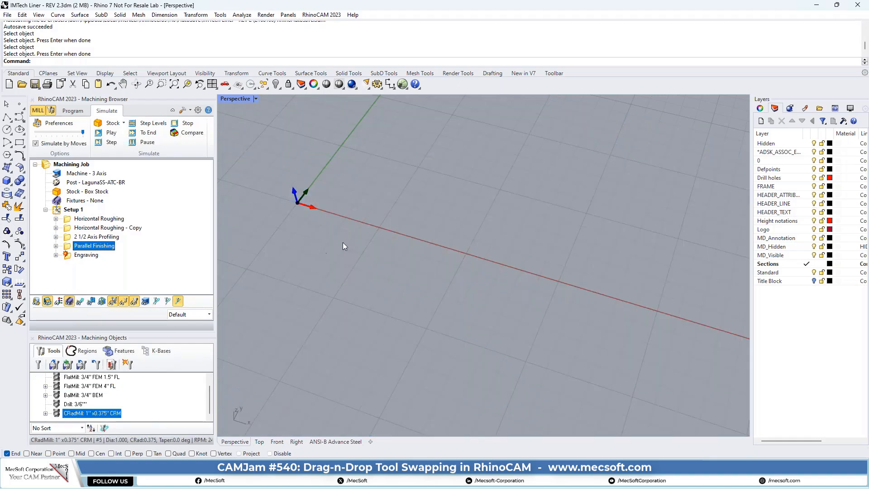
pyautogui.click(55, 246)
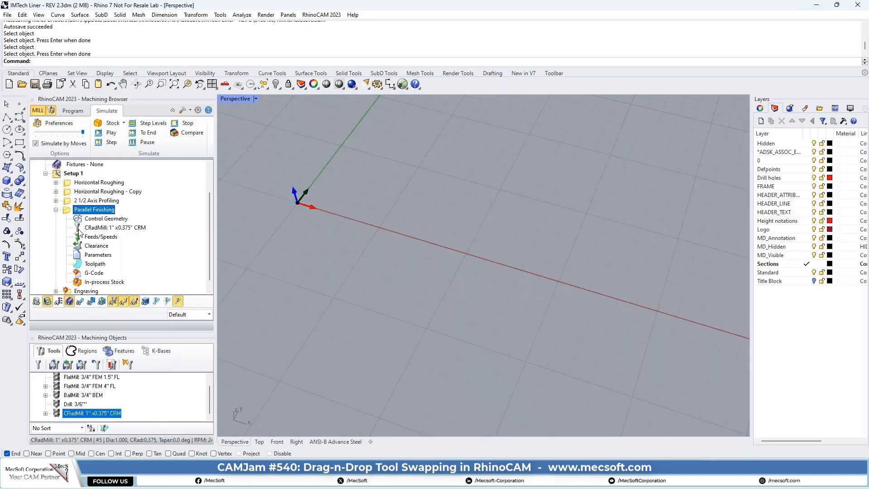
pyautogui.click(79, 230)
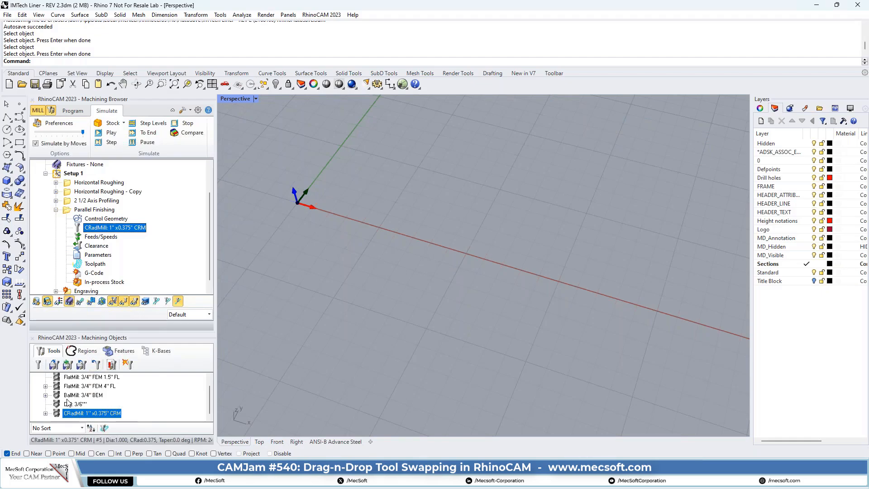
pyautogui.moveTo(61, 396); pyautogui.dragTo(88, 227)
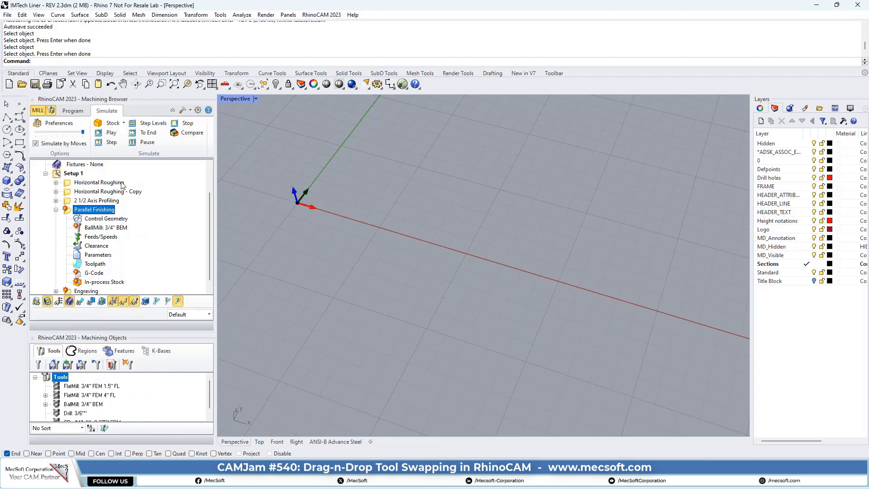
pyautogui.rightClick(109, 210)
pyautogui.click(144, 214)
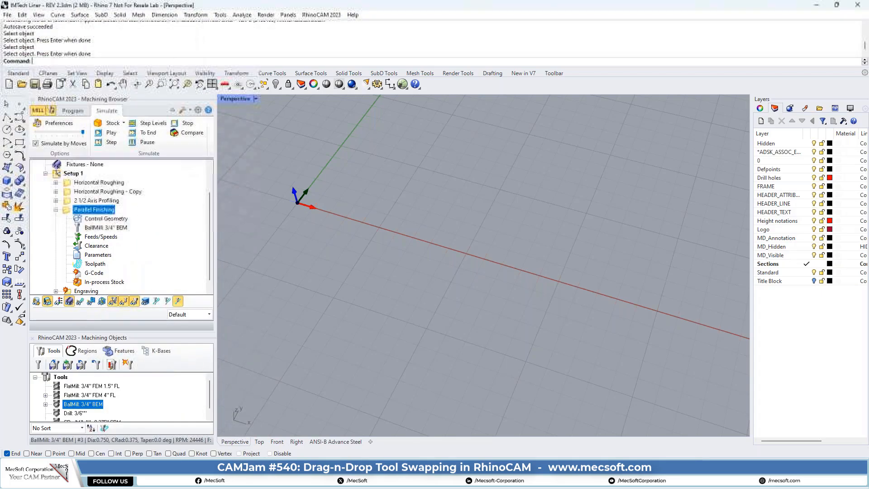
# - Simulate Parallel Finishing and examine the machined ribs, their fillets, the side wall and the pocket corners for leftover material
pyautogui.click(107, 133)
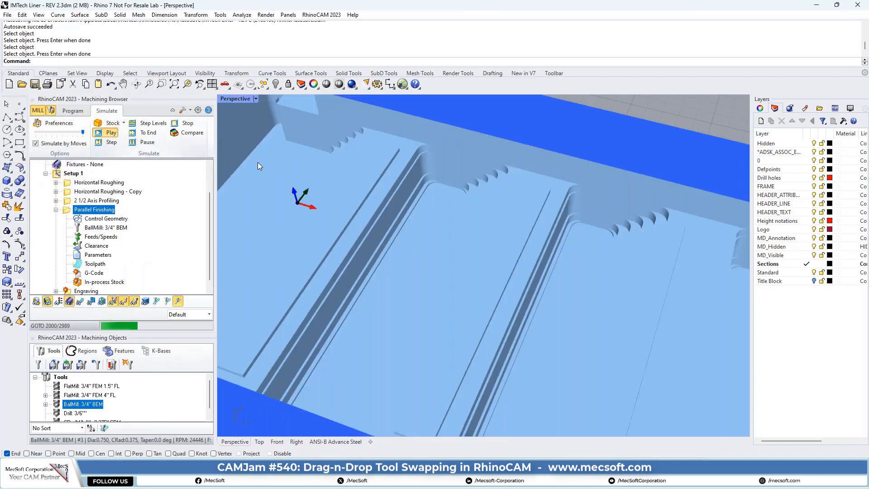
pyautogui.scroll(-2, 254, 177)
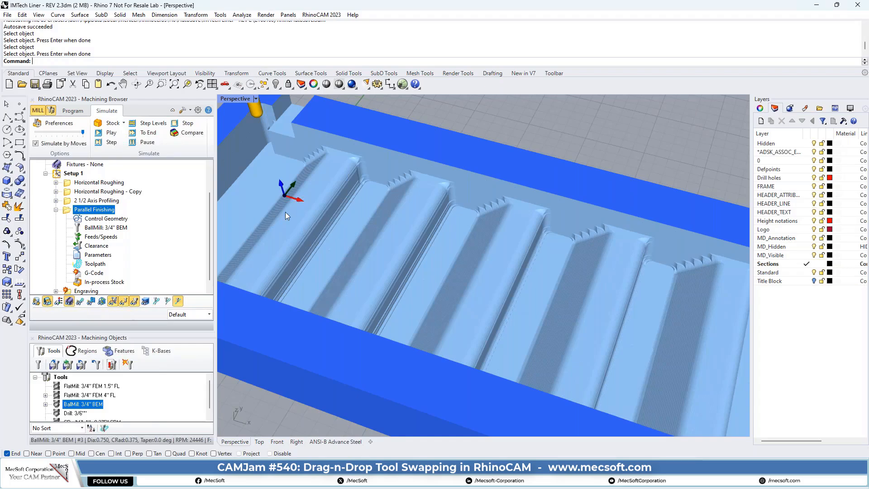
pyautogui.scroll(-3, 285, 215)
pyautogui.scroll(10, 275, 181)
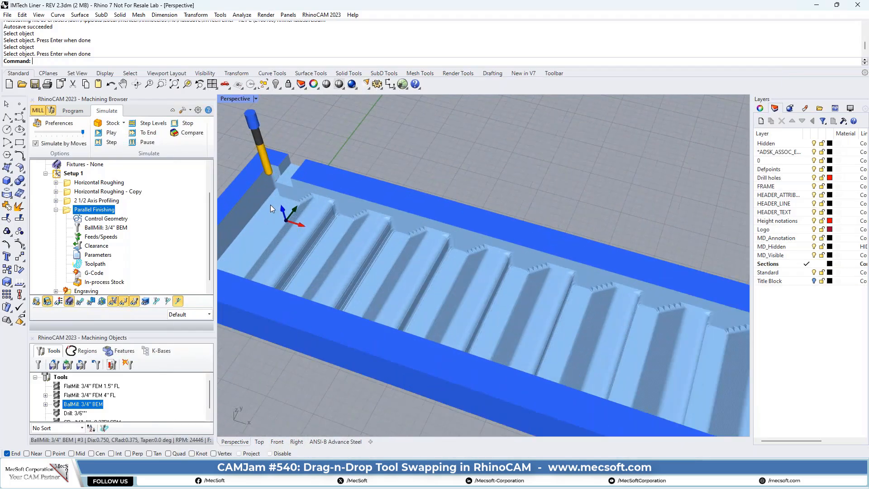
pyautogui.scroll(-5, 368, 203)
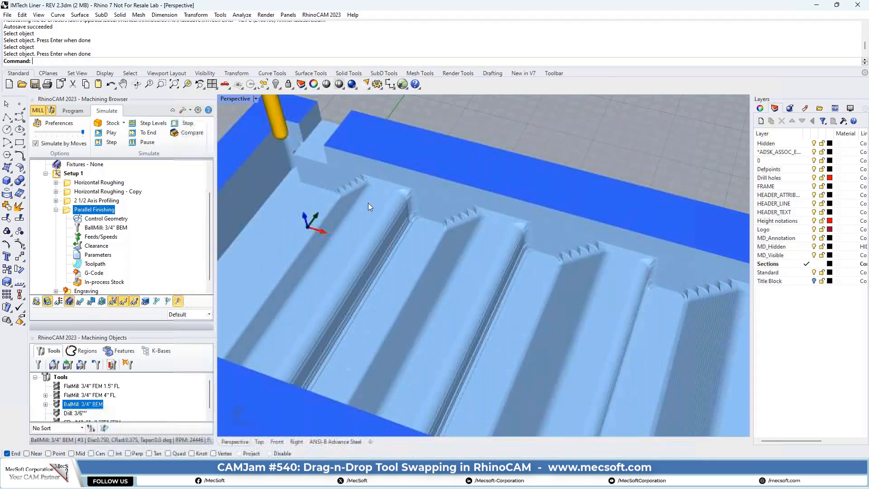
pyautogui.scroll(6, 317, 188)
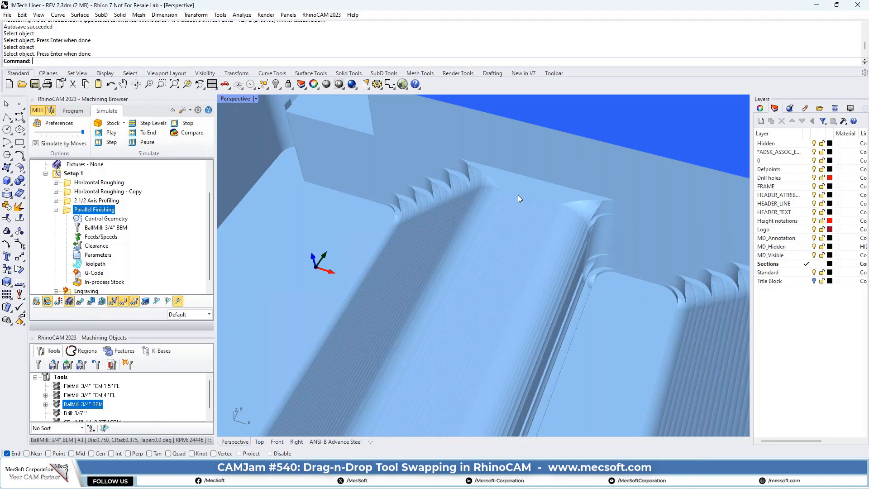
pyautogui.scroll(-2, 440, 194)
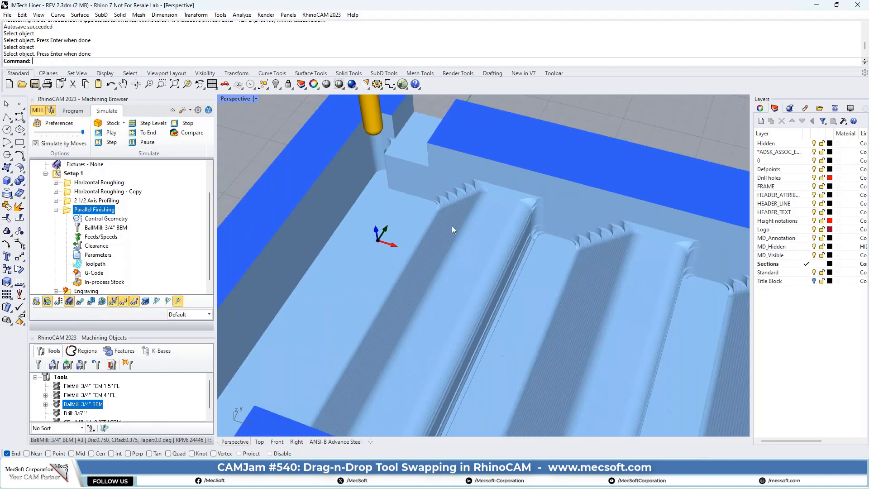
pyautogui.scroll(2, 449, 209)
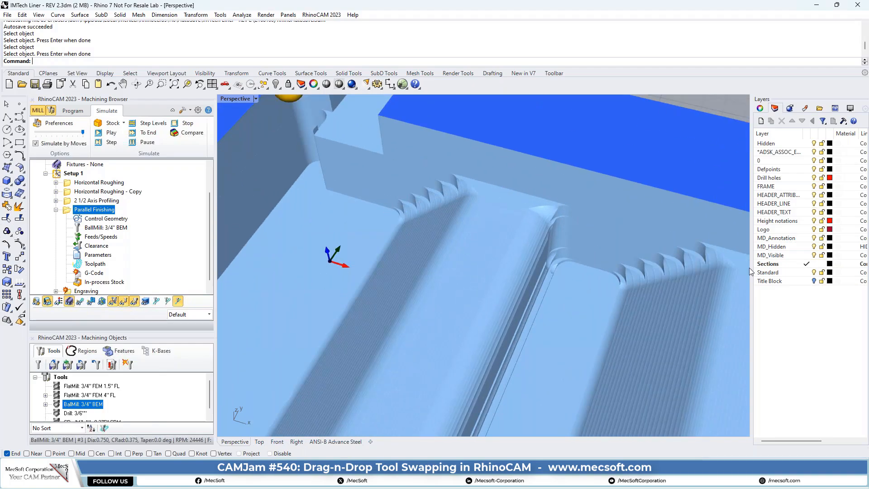
pyautogui.scroll(-5, 474, 221)
pyautogui.scroll(7, 617, 259)
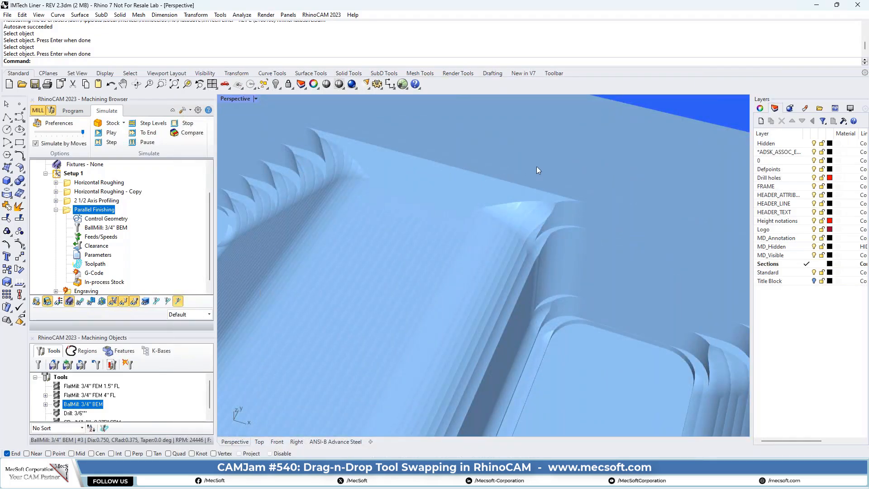
pyautogui.scroll(-4, 351, 221)
pyautogui.scroll(3, 351, 221)
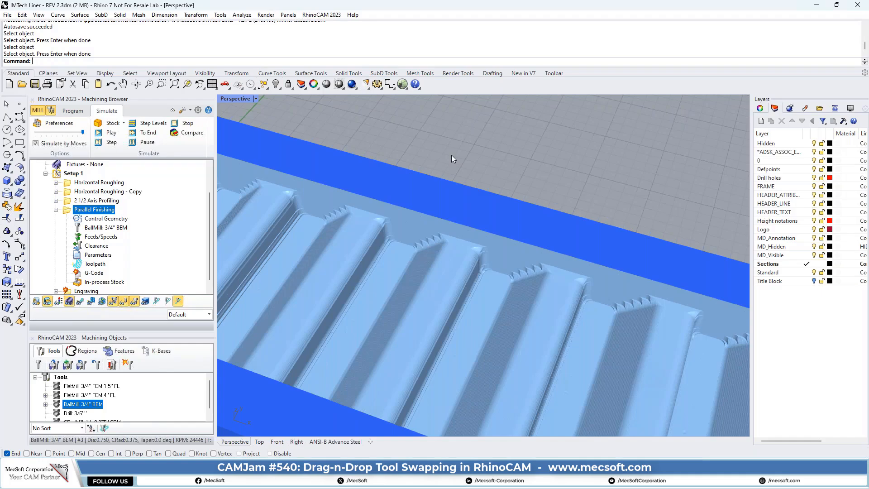
pyautogui.scroll(-3, 518, 219)
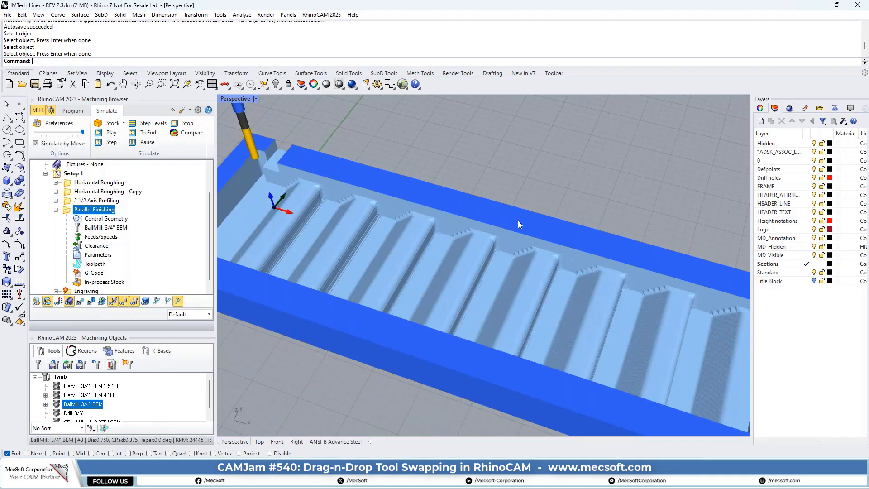
pyautogui.scroll(-3, 418, 274)
pyautogui.scroll(5, 355, 190)
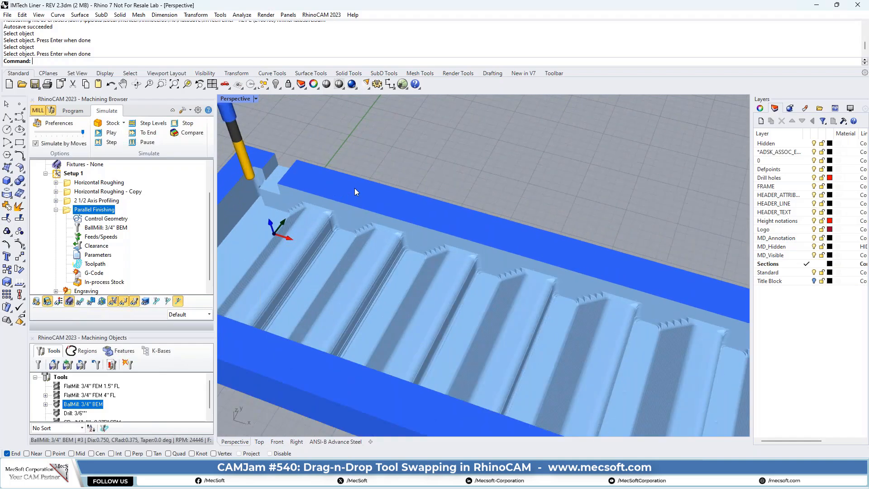
# - Add a 3-axis Horizontal Finishing operation after Parallel Finishing and check its containment region, BallMill 3/4" BEM tool, cut parameters and cut levels
pyautogui.click(56, 210)
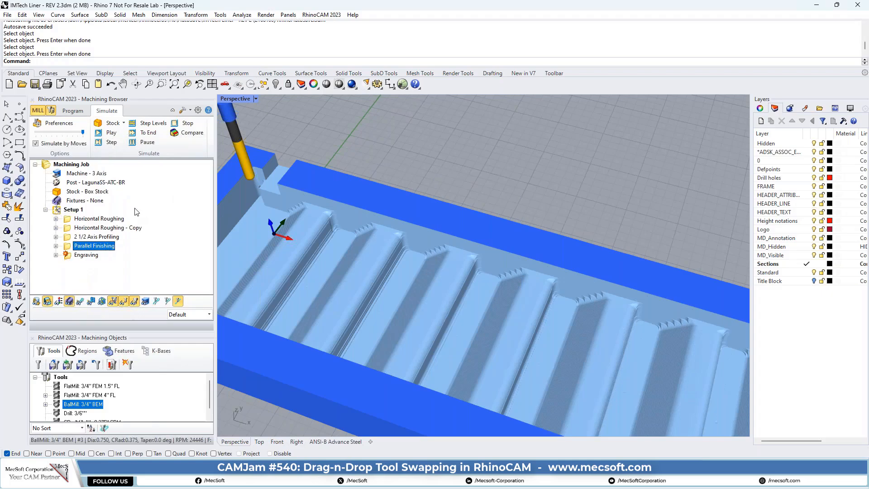
pyautogui.click(71, 111)
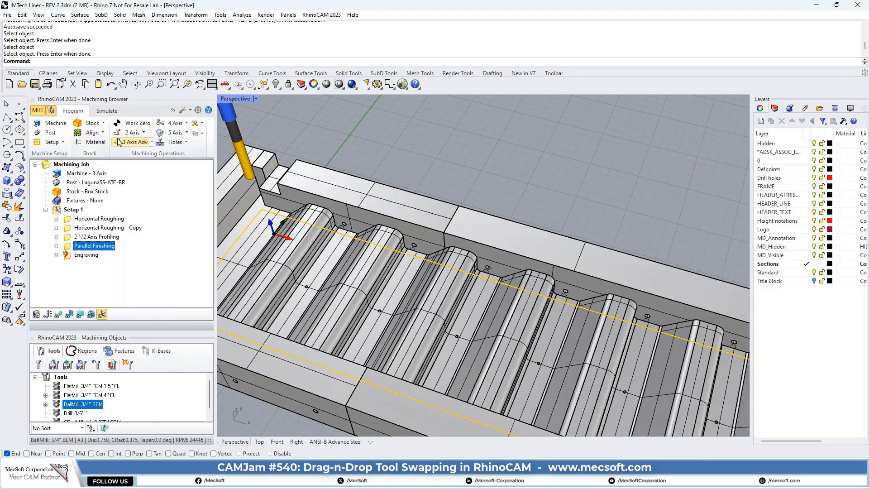
pyautogui.click(131, 142)
pyautogui.click(194, 186)
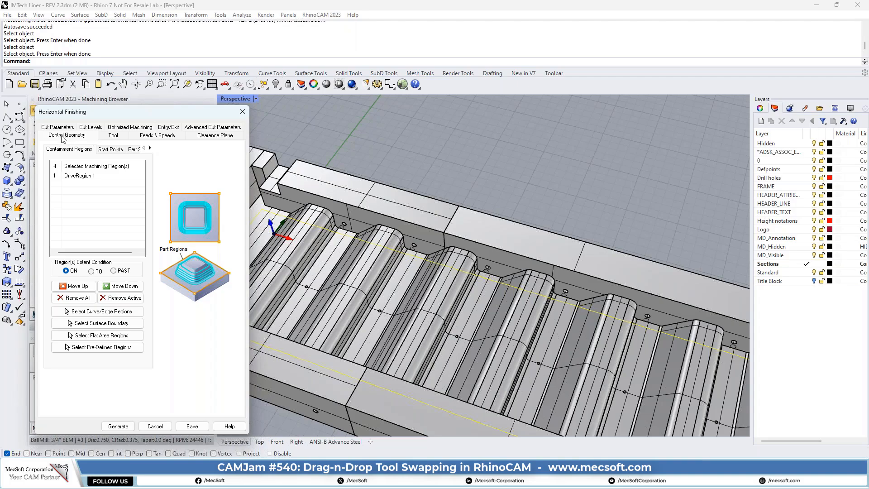
pyautogui.click(113, 138)
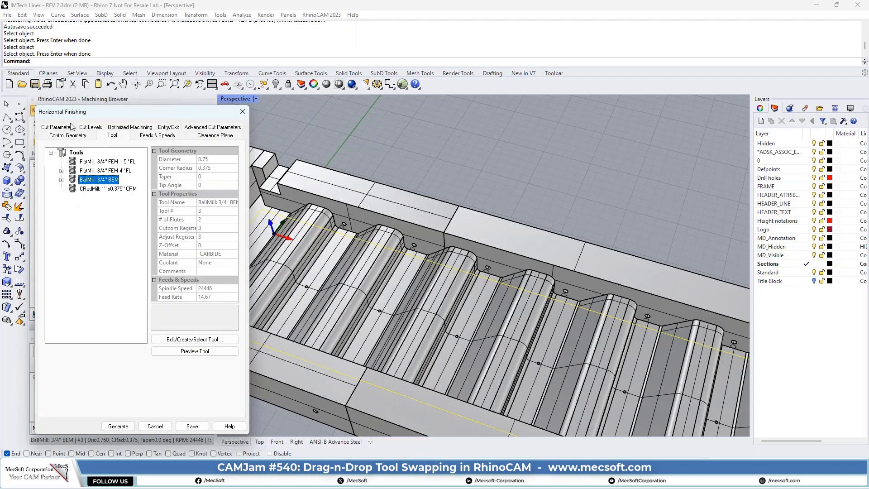
pyautogui.click(56, 128)
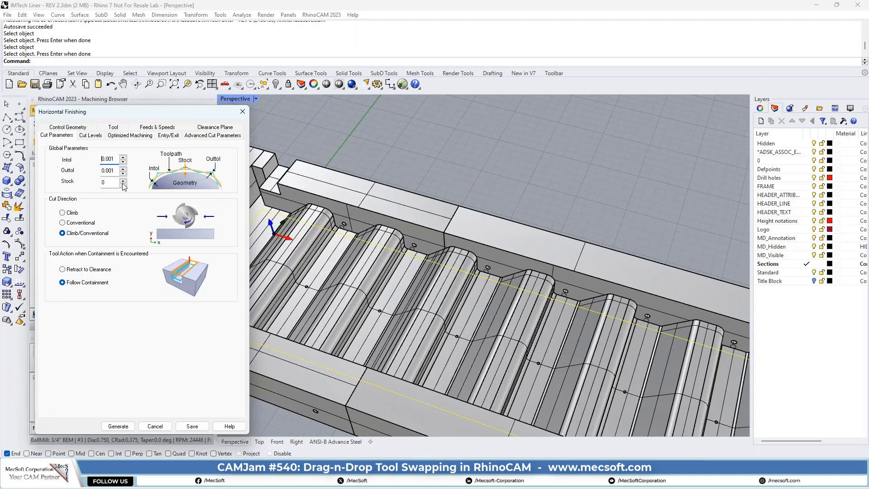
pyautogui.click(90, 136)
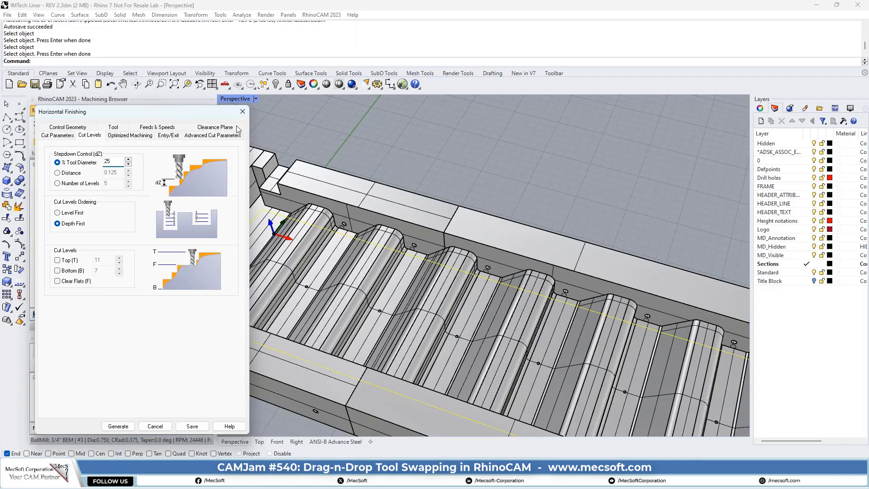
# - Enable arc fitting for Horizontal Finishing, edit its fitting tolerance, and generate the operation
pyautogui.click(228, 137)
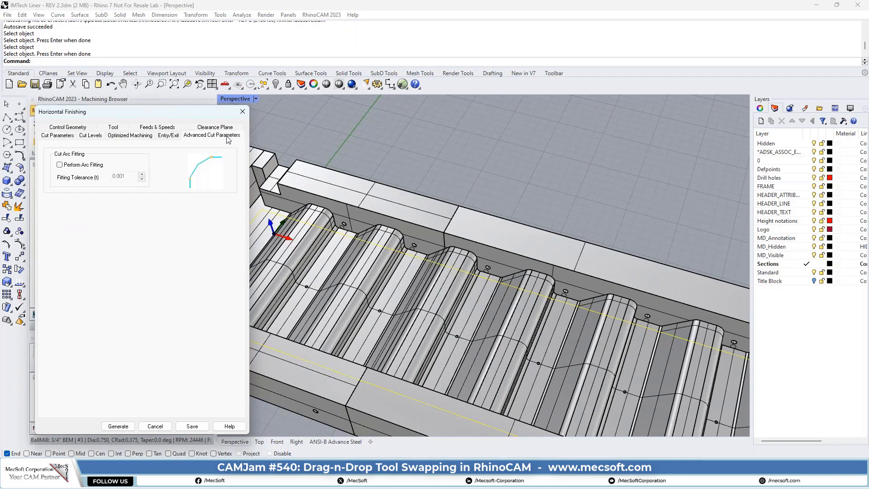
pyautogui.click(60, 165)
pyautogui.doubleClick(120, 176)
pyautogui.write('0.0')
pyautogui.click(118, 426)
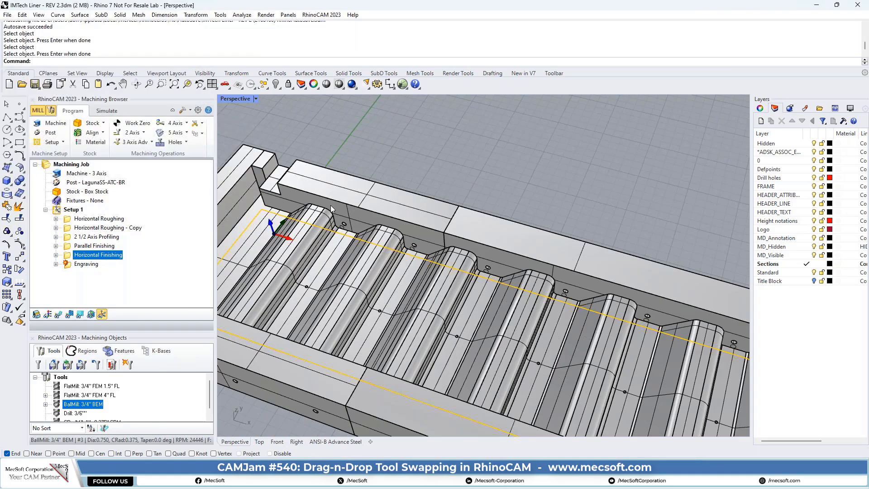
# - Display the Horizontal Finishing toolpath and examine its passes along the pocket's side wall, ribs and corner fillets
pyautogui.click(59, 316)
pyautogui.scroll(-2, 368, 270)
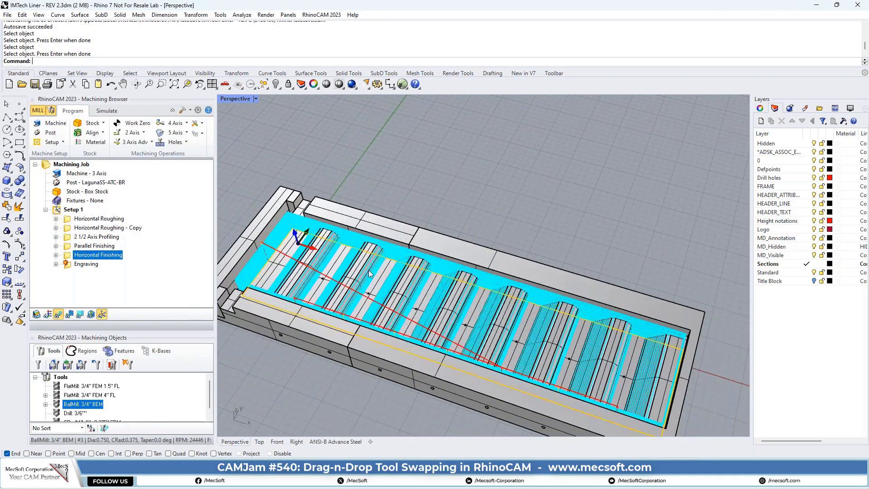
pyautogui.scroll(5, 370, 263)
pyautogui.scroll(1, 514, 266)
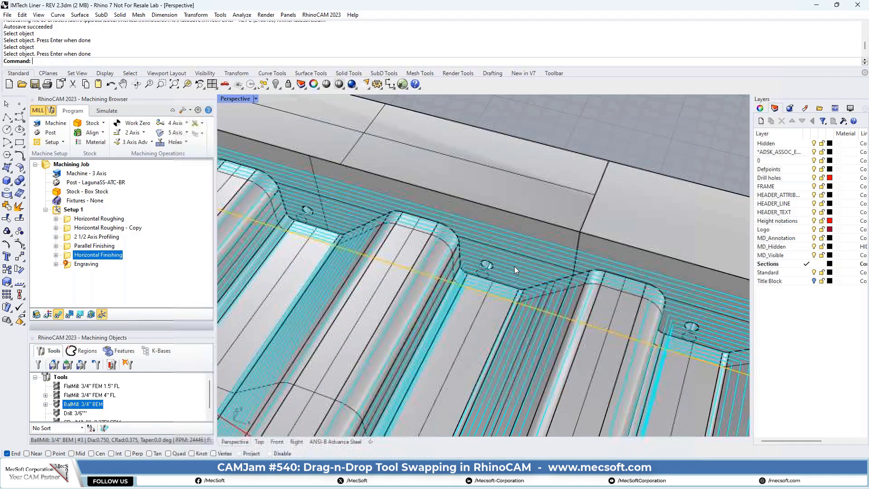
pyautogui.scroll(-3, 514, 266)
pyautogui.scroll(2, 408, 247)
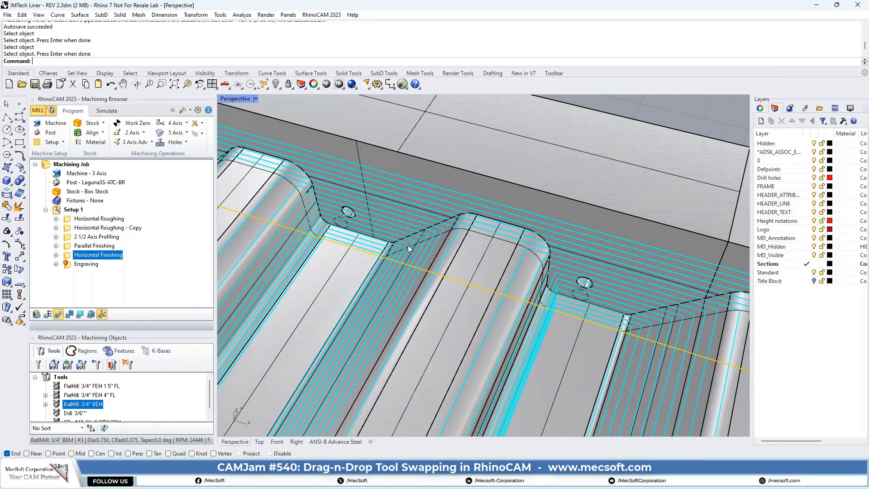
pyautogui.scroll(-2, 409, 246)
pyautogui.scroll(3, 332, 240)
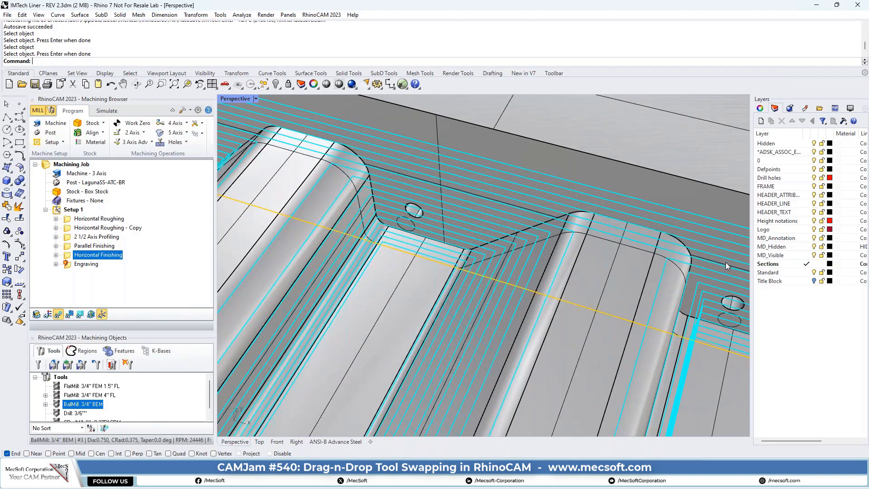
pyautogui.scroll(-4, 480, 225)
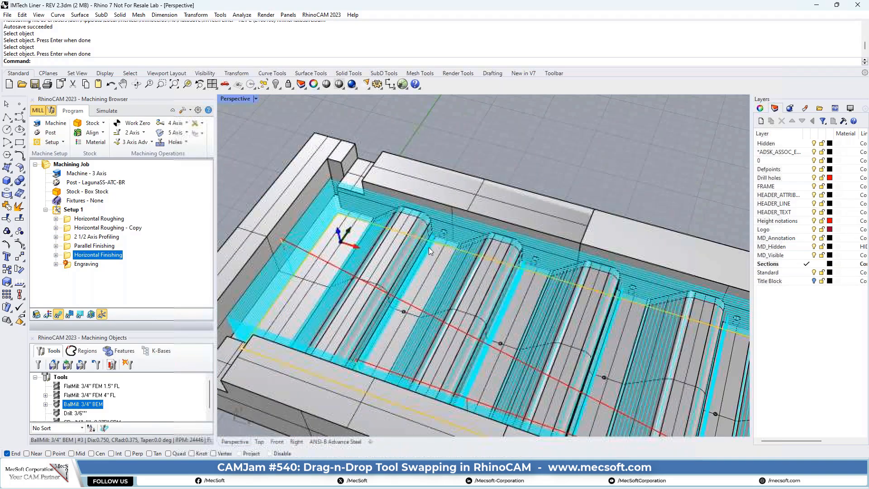
pyautogui.scroll(-2, 388, 246)
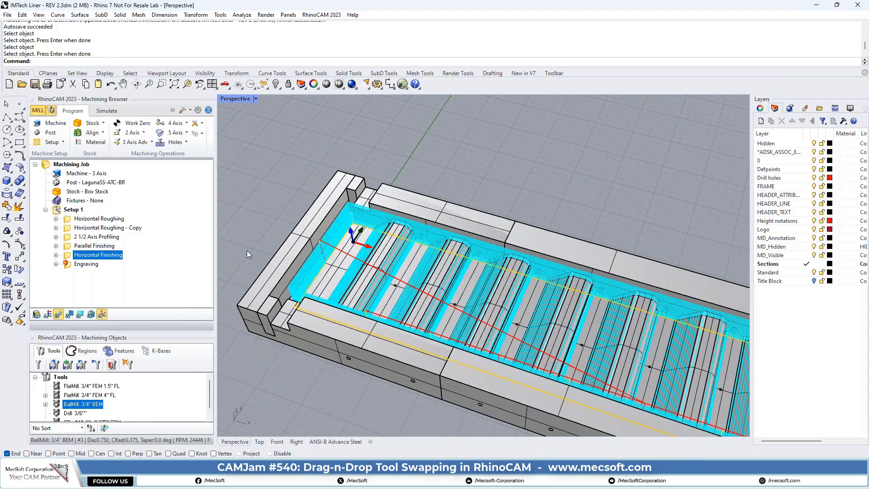
# - Simulate Horizontal Finishing and move the operation ahead of Parallel Finishing in Setup 1
pyautogui.click(103, 112)
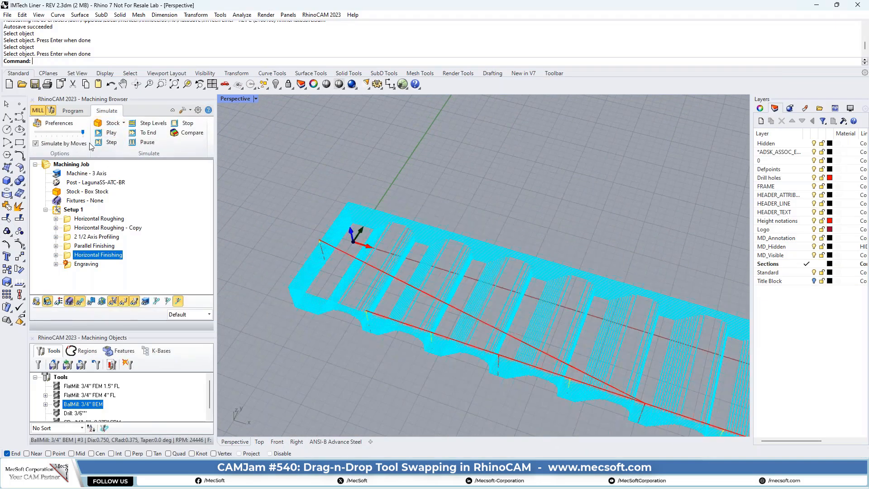
pyautogui.click(111, 133)
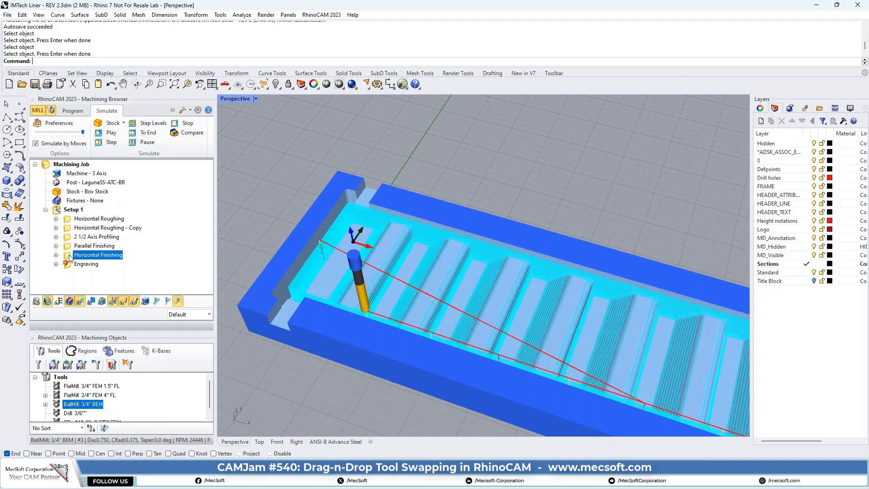
pyautogui.moveTo(71, 257); pyautogui.dragTo(81, 242)
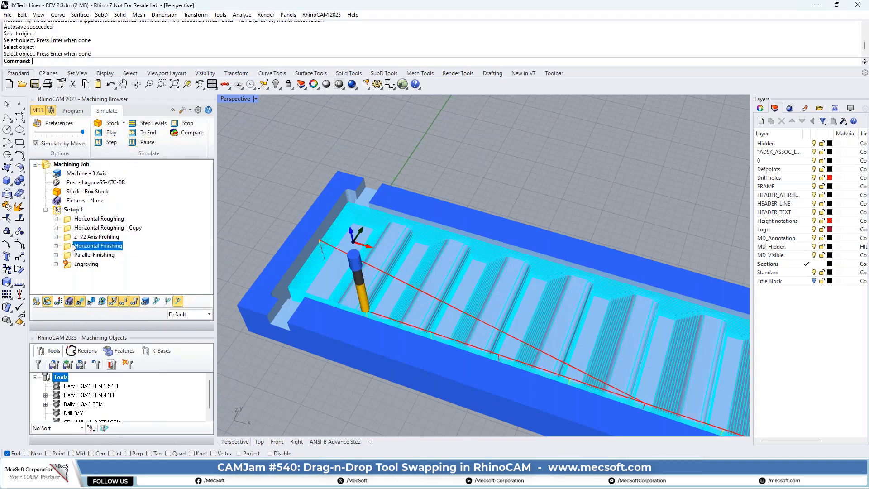
# - Simulate Horizontal Finishing in its new order, hide the toolpath, and examine the cuts on the rib slopes, fillets and side wall
pyautogui.click(111, 132)
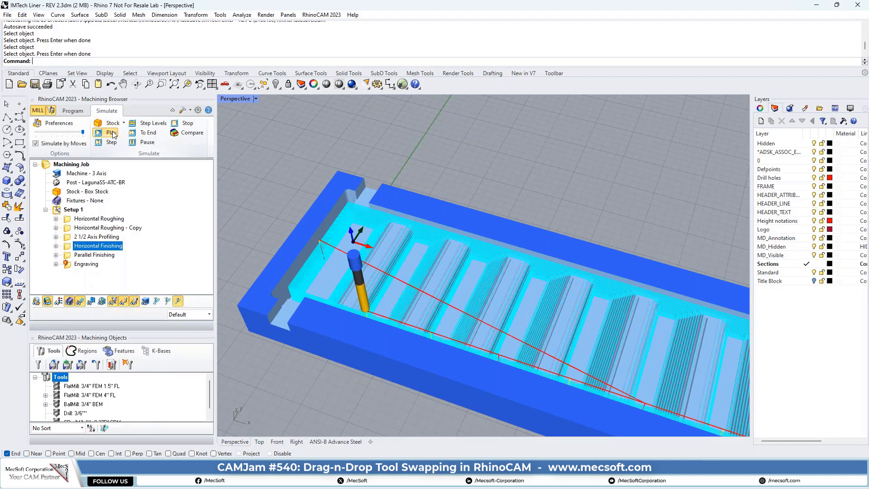
pyautogui.click(81, 301)
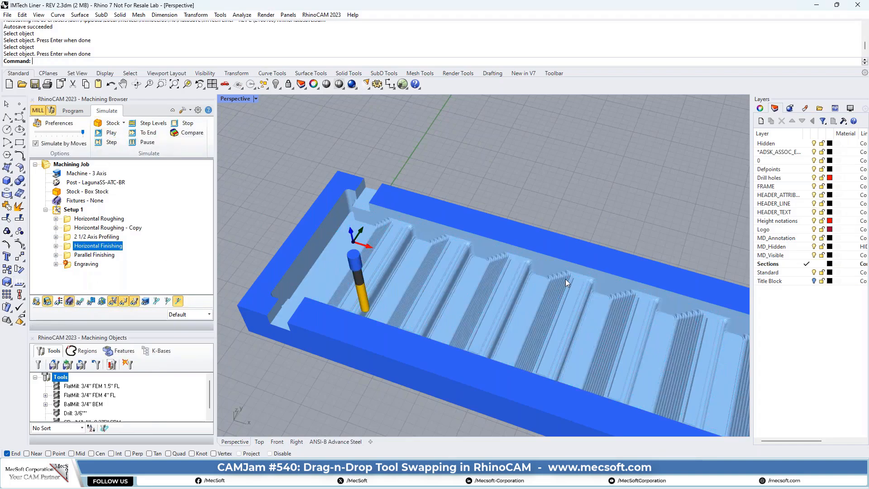
pyautogui.scroll(5, 566, 279)
pyautogui.scroll(-5, 421, 235)
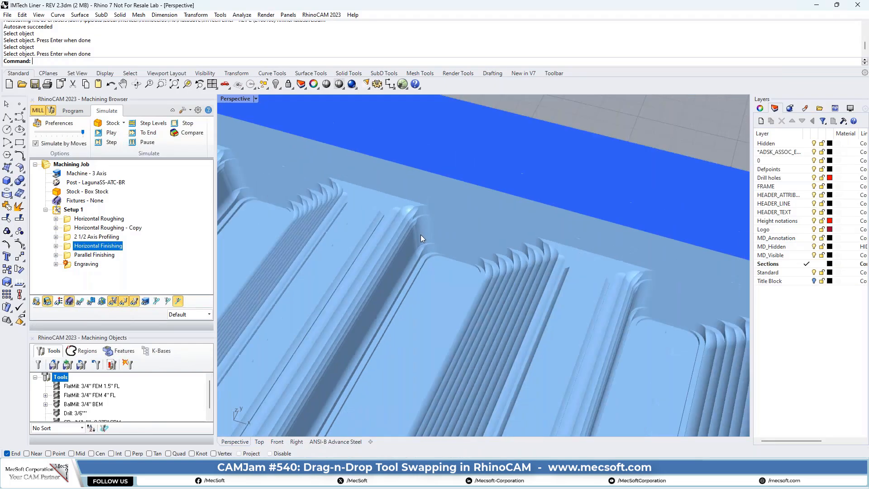
pyautogui.scroll(5, 443, 247)
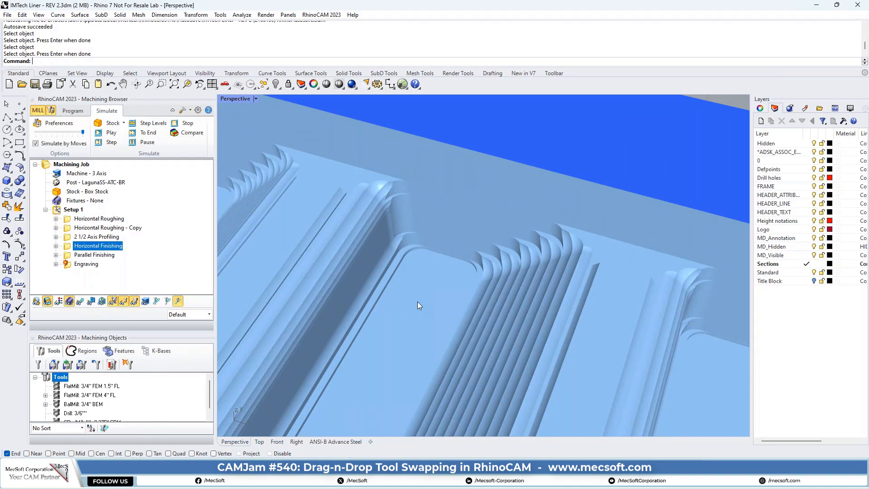
pyautogui.moveTo(417, 302); pyautogui.dragTo(435, 322, button='right')
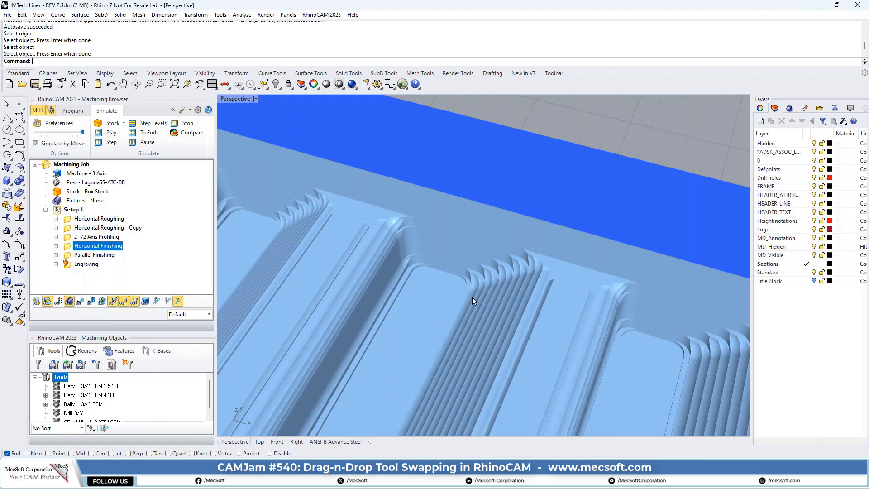
# - Replace Horizontal Roughing's FlatMill 3/4" FEM 4" FL with BallMill 3/4" BEM from the tool list and regenerate the operation
pyautogui.click(62, 221)
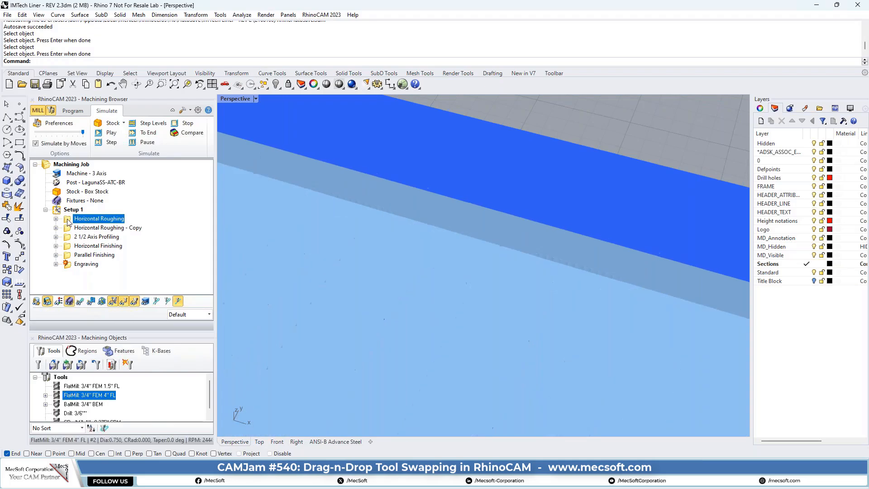
pyautogui.click(56, 219)
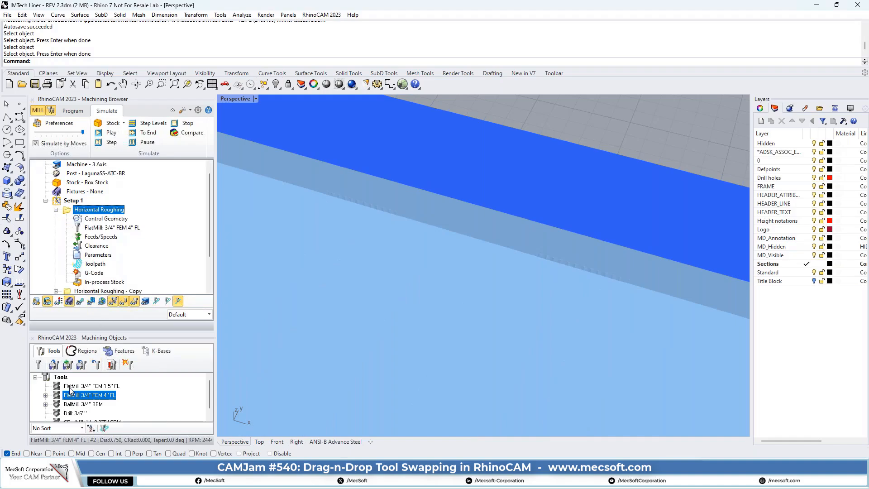
pyautogui.scroll(-1, 96, 398)
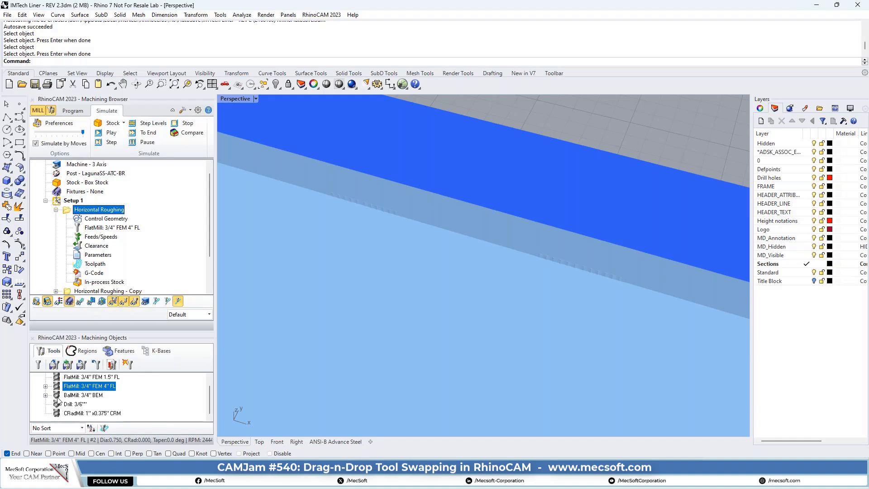
pyautogui.moveTo(59, 398); pyautogui.dragTo(71, 215)
pyautogui.scroll(1, 107, 221)
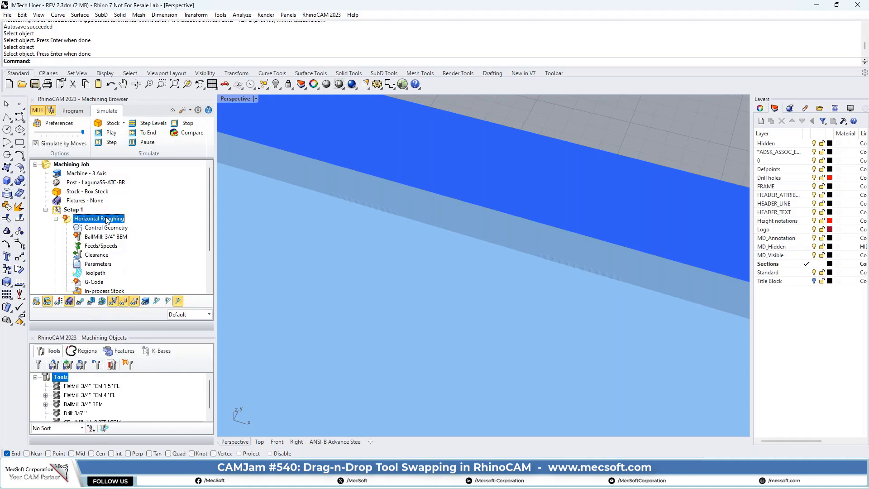
pyautogui.rightClick(101, 221)
pyautogui.click(137, 228)
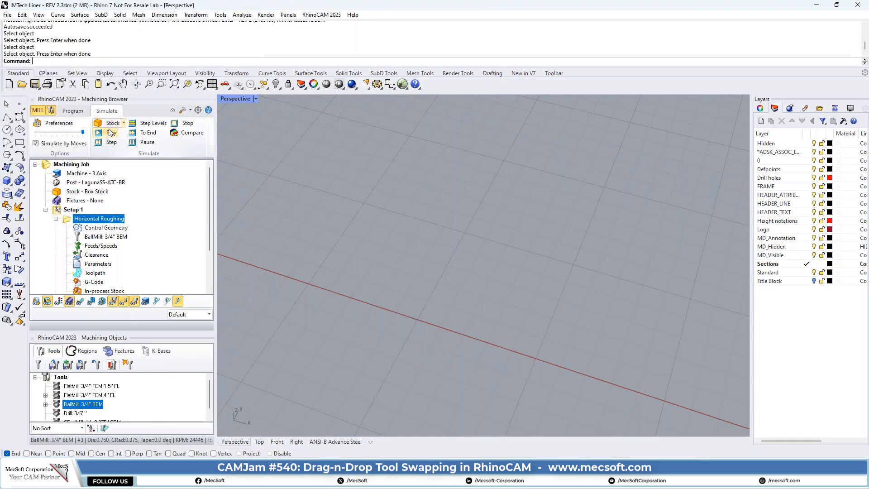
# - Simulate Horizontal Roughing with the ball mill and examine the roughed pocket floor and wall edges
pyautogui.click(110, 132)
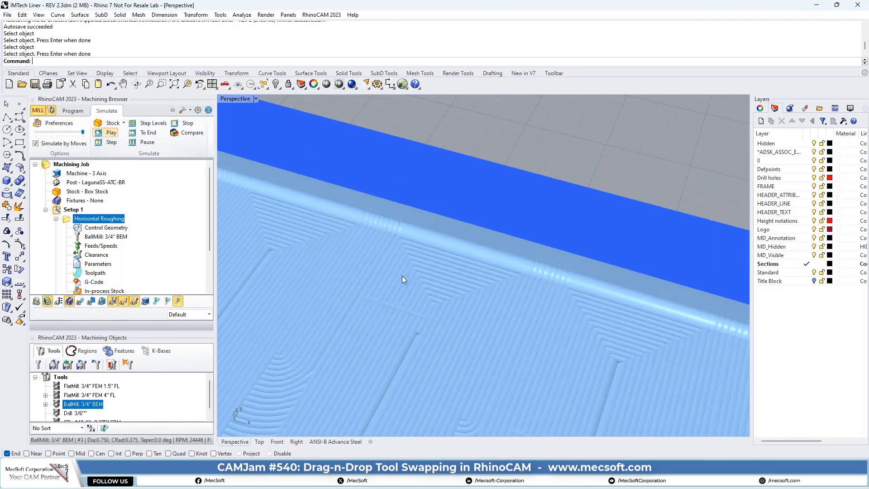
pyautogui.scroll(-8, 403, 232)
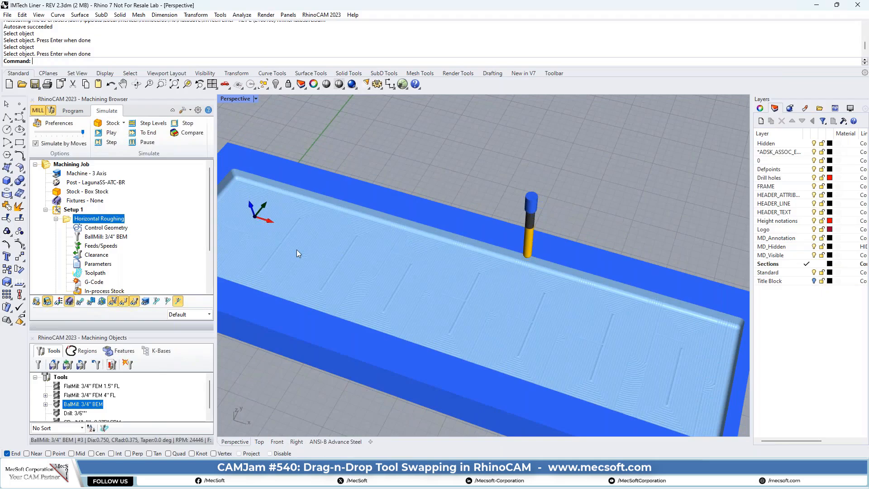
pyautogui.click(56, 219)
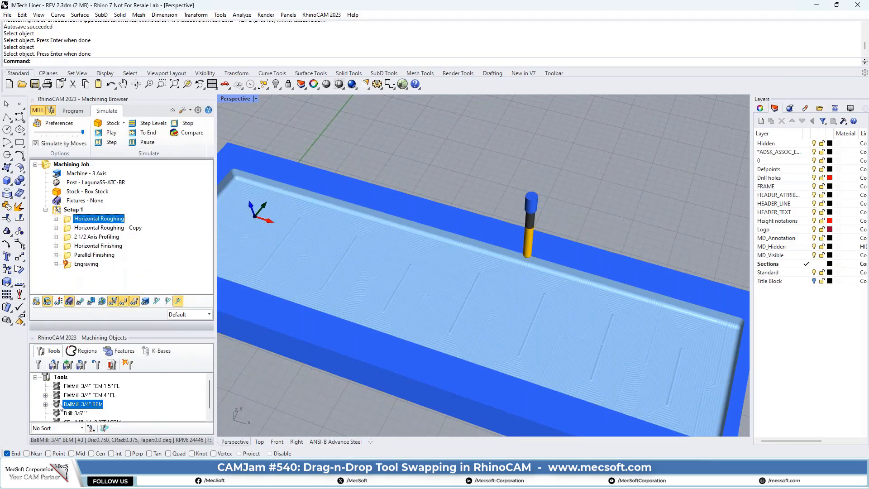
# - Assign BallMill 3/4" BEM from the tool list to Horizontal Roughing - Copy and regenerate the operation
pyautogui.moveTo(60, 406); pyautogui.dragTo(69, 231)
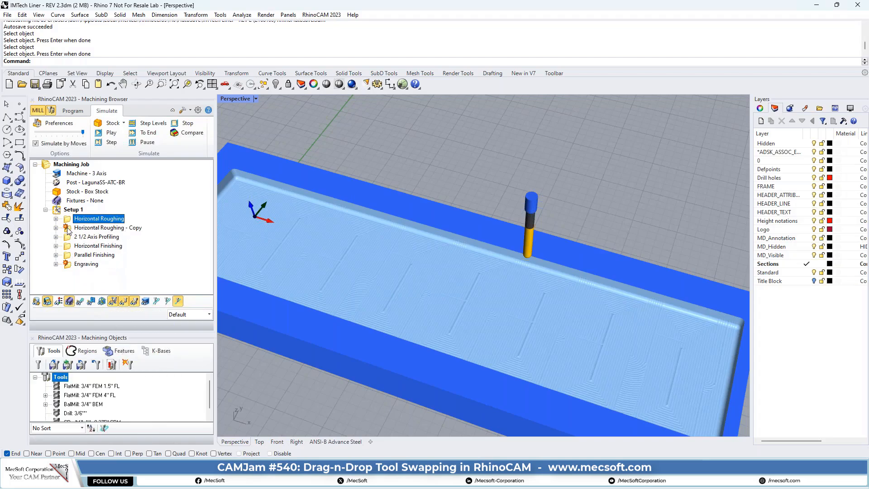
pyautogui.rightClick(69, 231)
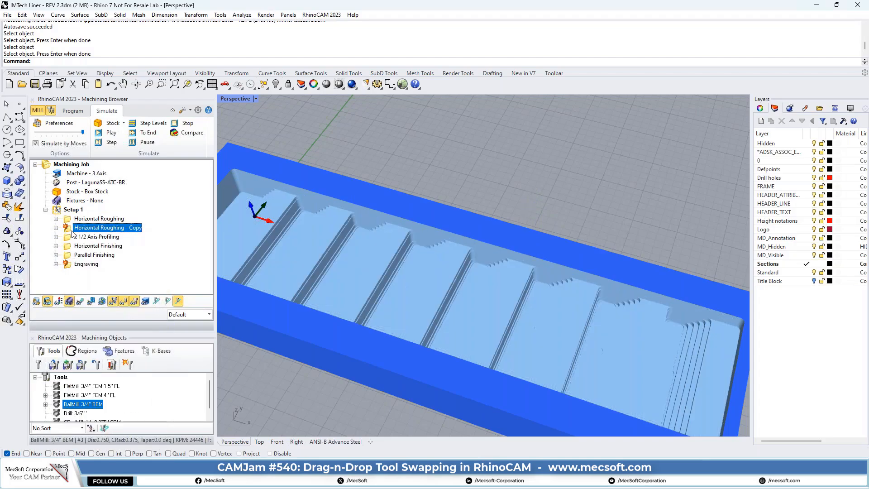
pyautogui.rightClick(68, 228)
pyautogui.click(98, 236)
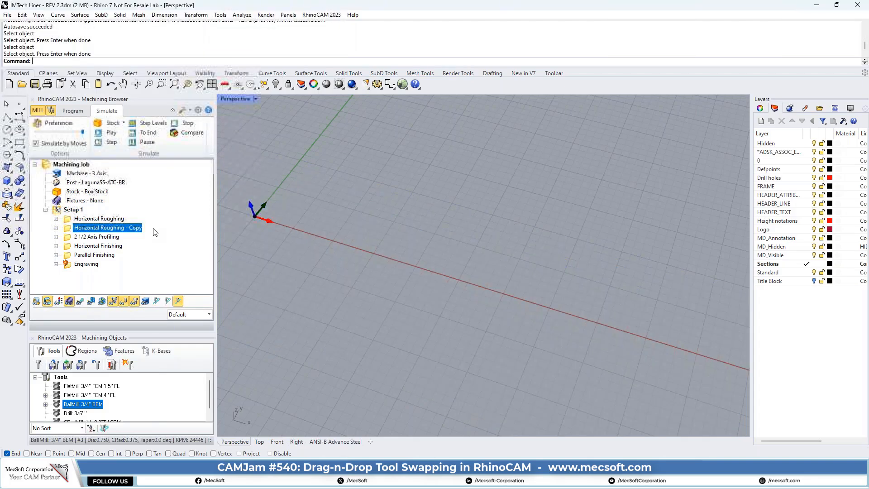
# - Simulate Horizontal Roughing - Copy with the ball mill, followed by 2 1/2 Axis Profiling
pyautogui.click(112, 135)
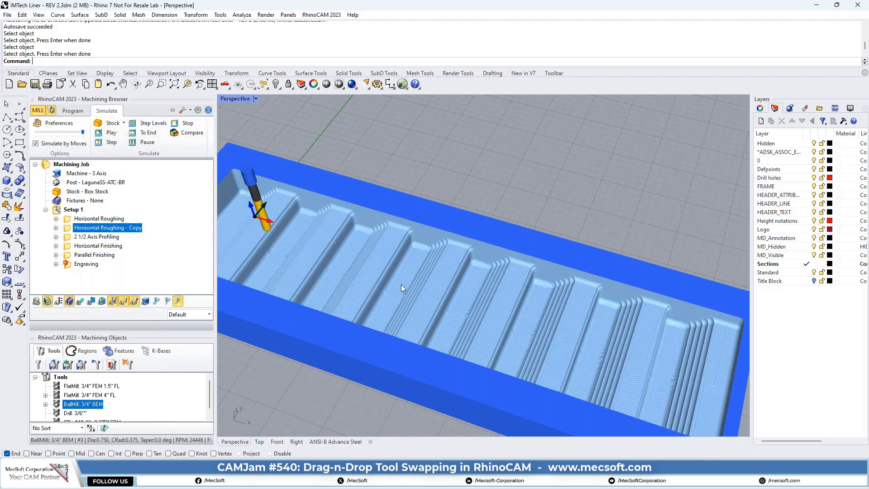
pyautogui.click(71, 237)
pyautogui.click(111, 133)
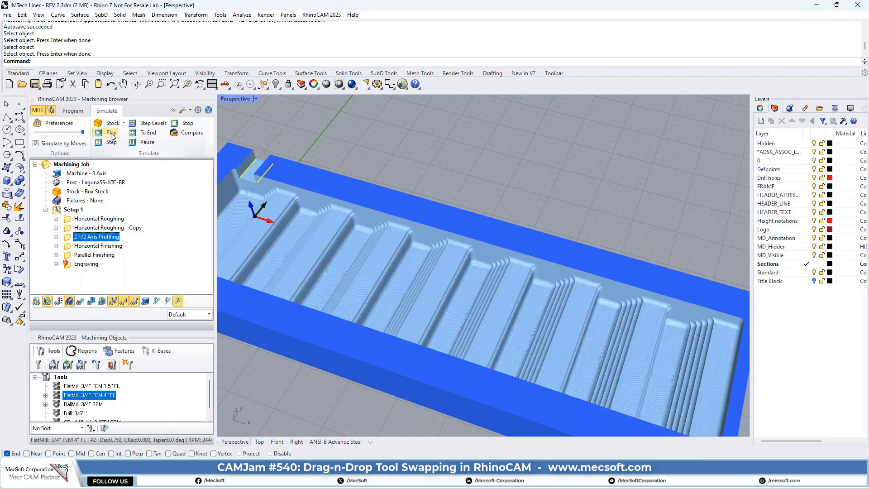
# - Simulate Horizontal Finishing followed by Parallel Finishing and examine the finished ribs along the pocket wall
pyautogui.click(72, 247)
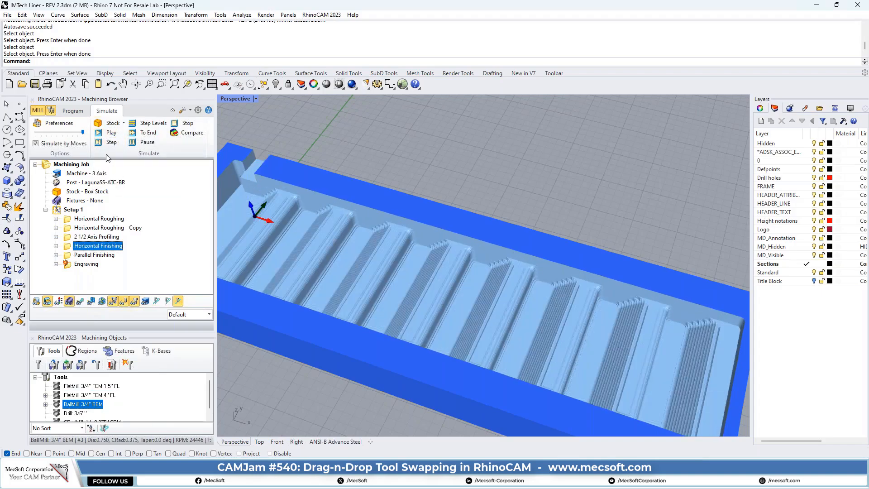
pyautogui.click(111, 134)
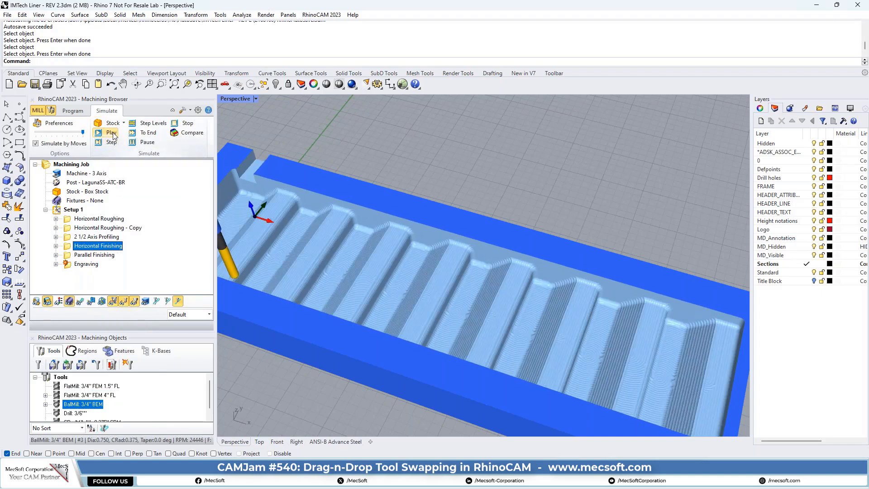
pyautogui.click(71, 256)
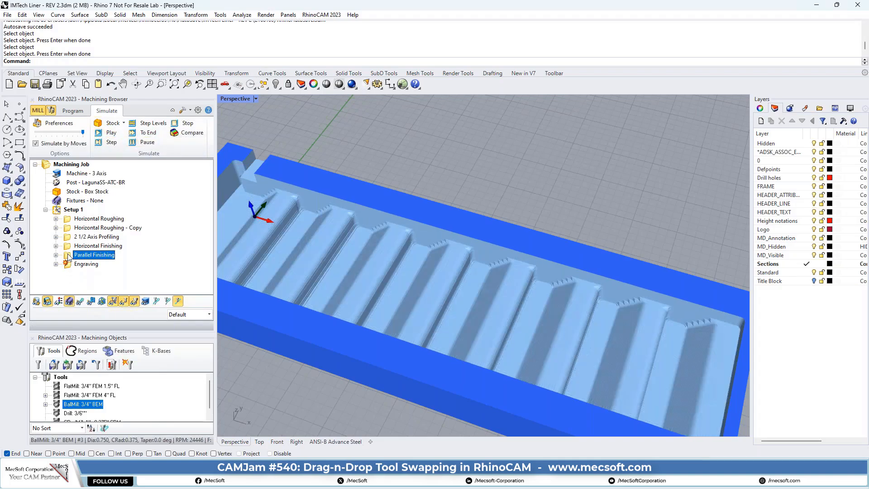
pyautogui.click(111, 133)
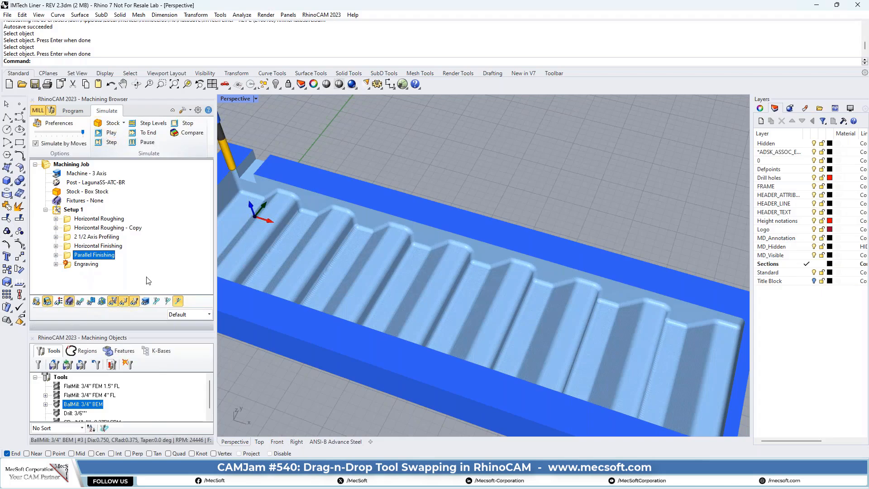
pyautogui.scroll(5, 453, 231)
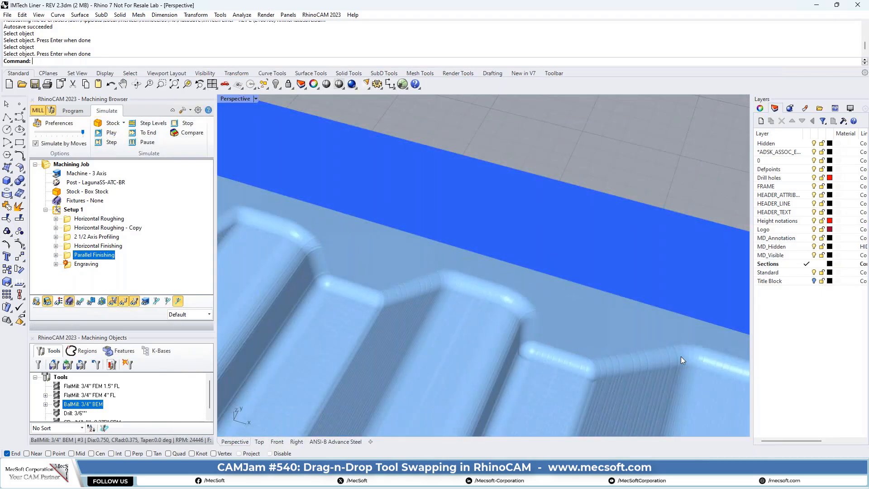
pyautogui.scroll(-5, 537, 311)
pyautogui.scroll(-3, 608, 320)
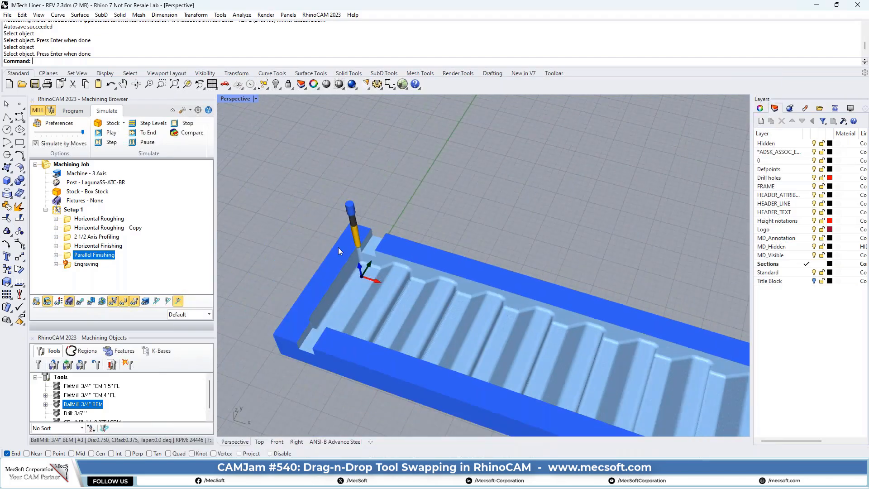
pyautogui.scroll(-3, 292, 194)
pyautogui.scroll(3, 460, 274)
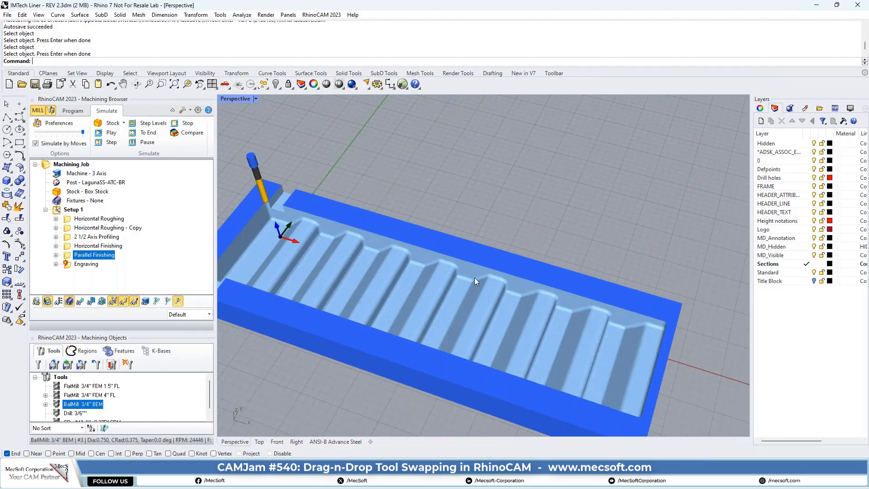
pyautogui.scroll(3, 430, 264)
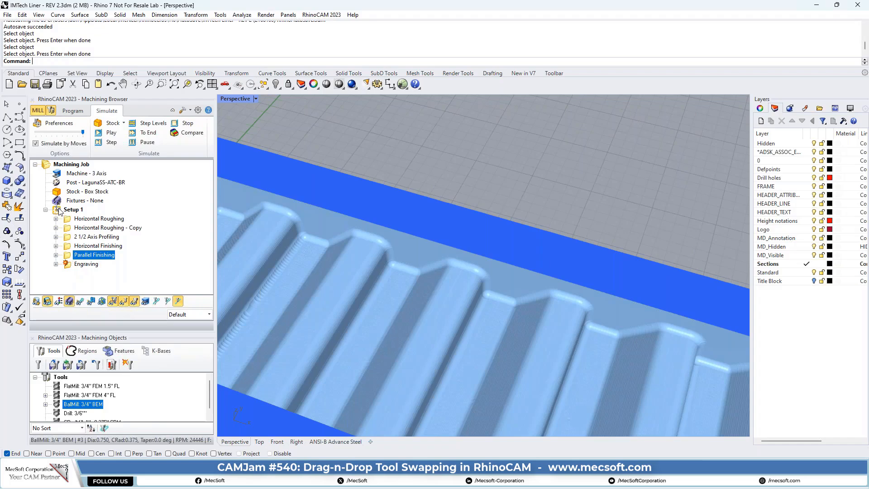
# - Delete the Engraving operation and review the machining job's information list of tools, feeds and machining times
pyautogui.click(68, 266)
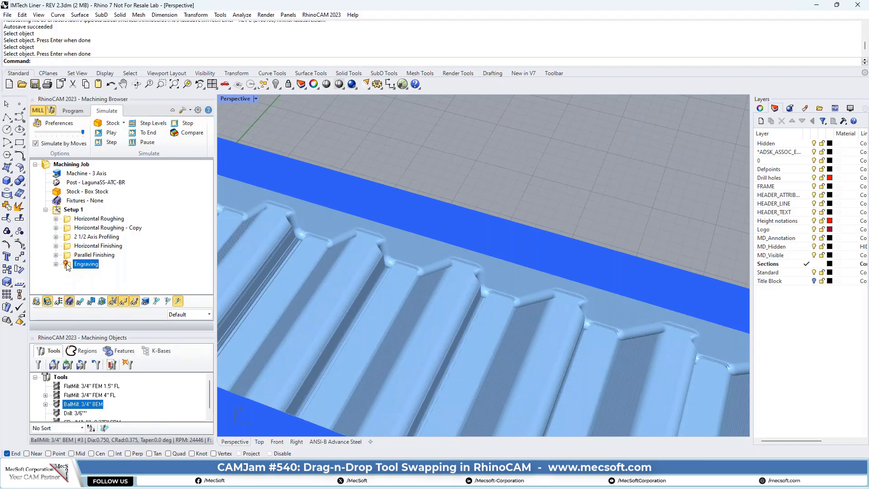
pyautogui.press('Delete')
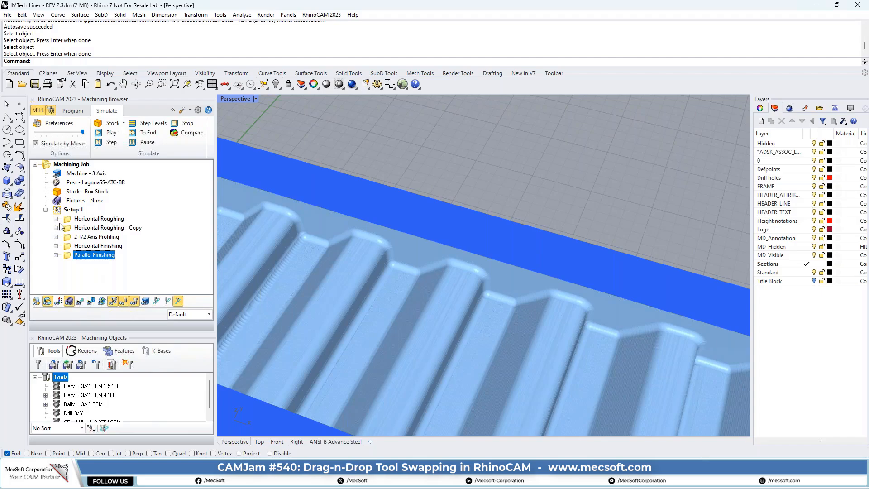
pyautogui.rightClick(84, 167)
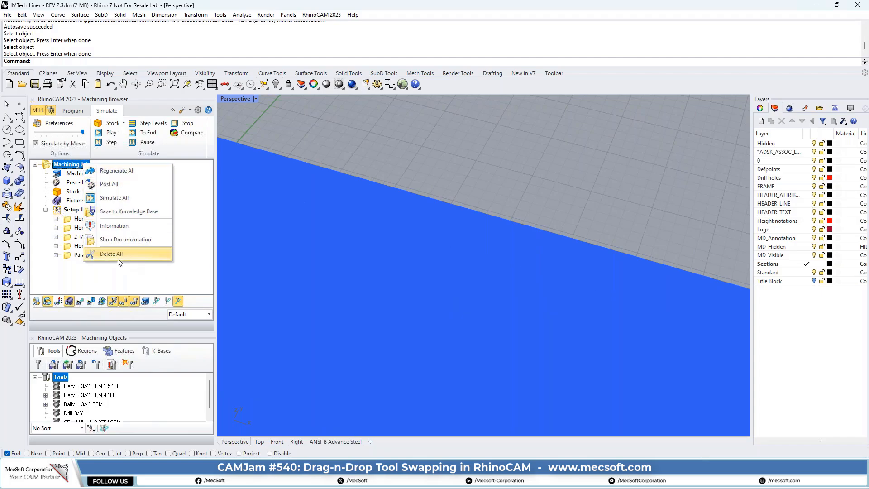
pyautogui.click(117, 226)
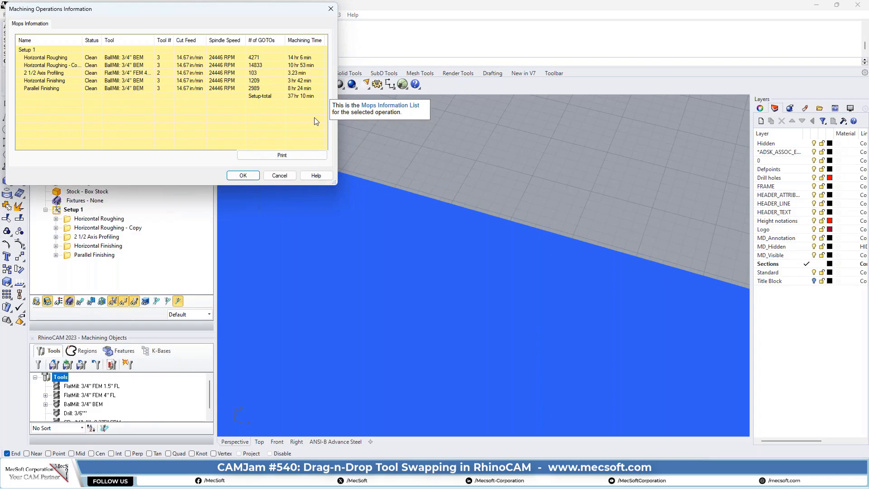
pyautogui.click(243, 175)
# - Display the simulated stock at Parallel Finishing and examine the rib surfaces and wall fillets from several angles
pyautogui.scroll(-3, 329, 194)
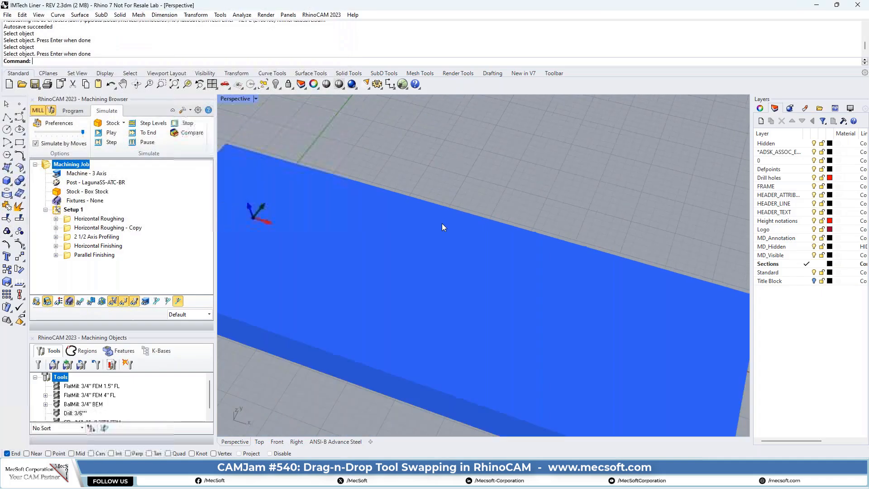
pyautogui.click(73, 112)
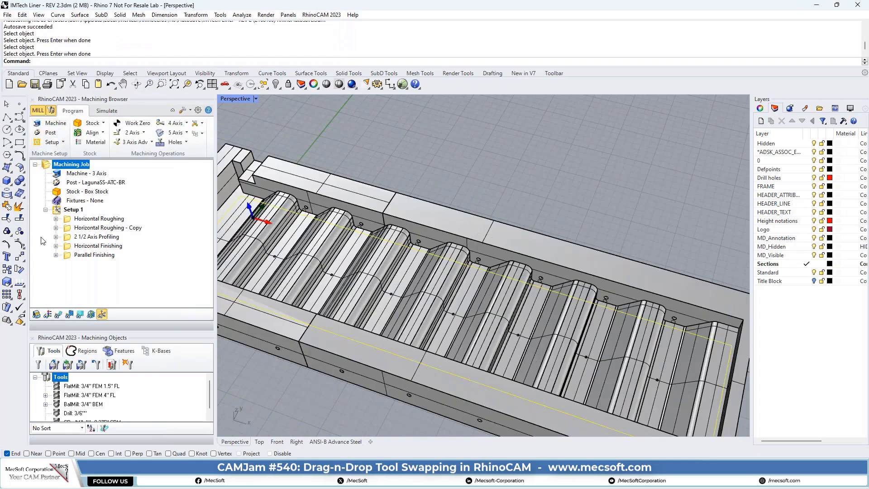
pyautogui.click(106, 111)
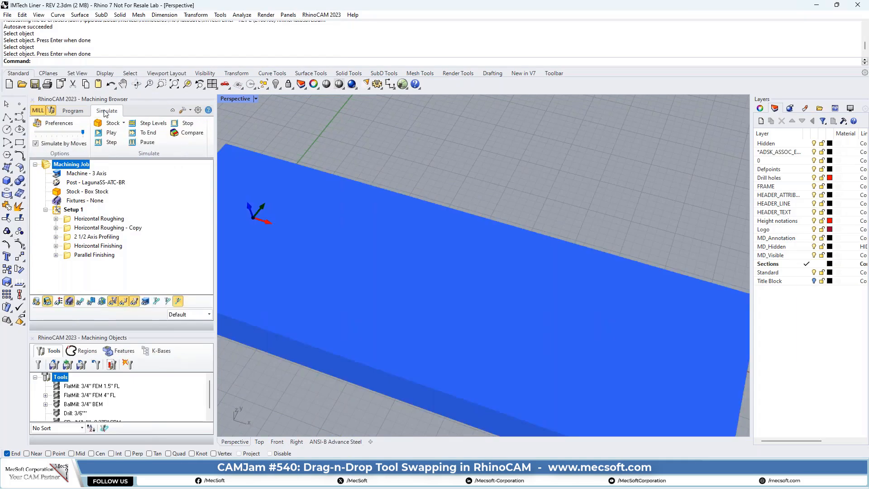
pyautogui.click(68, 257)
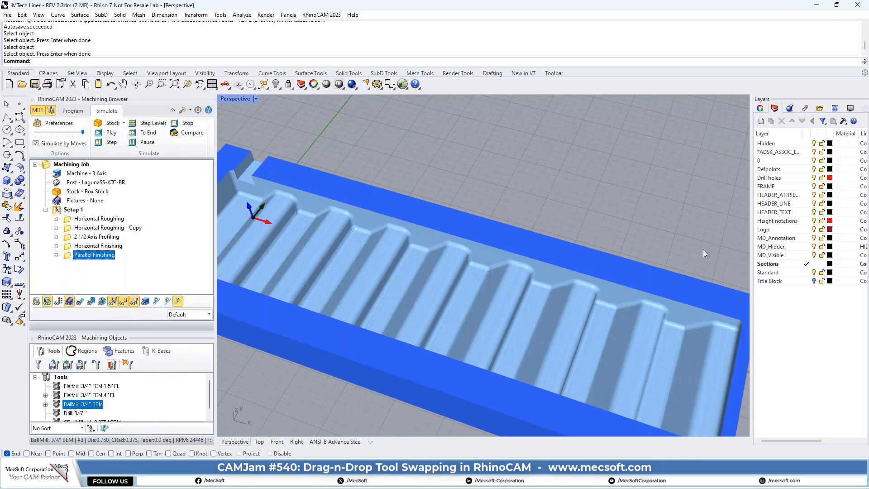
pyautogui.moveTo(565, 275); pyautogui.dragTo(400, 294, button='right')
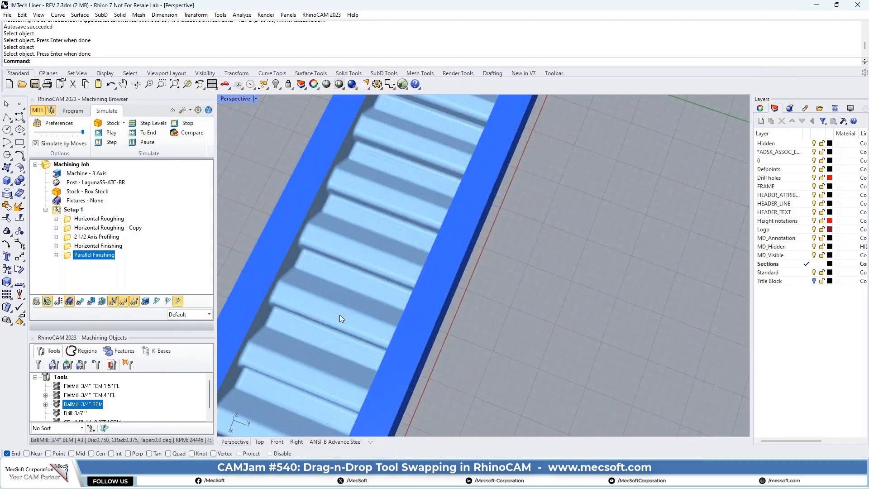
pyautogui.moveTo(340, 315); pyautogui.dragTo(591, 270, button='right')
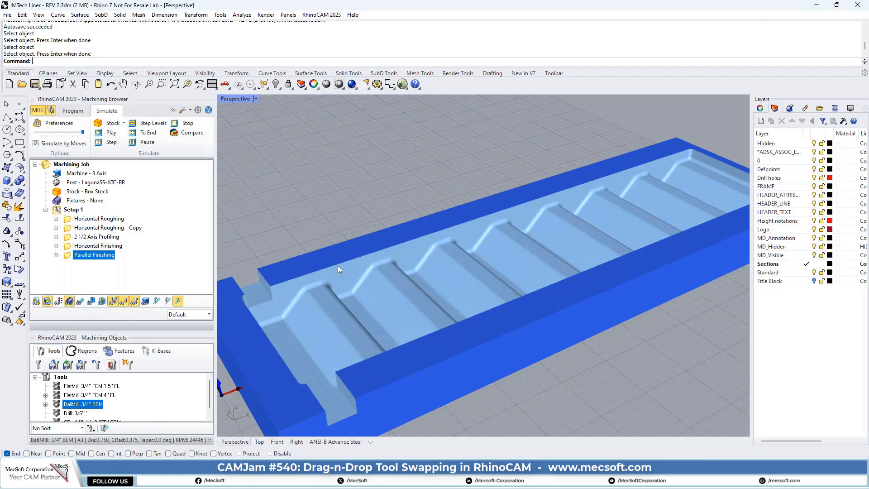
pyautogui.scroll(5, 352, 295)
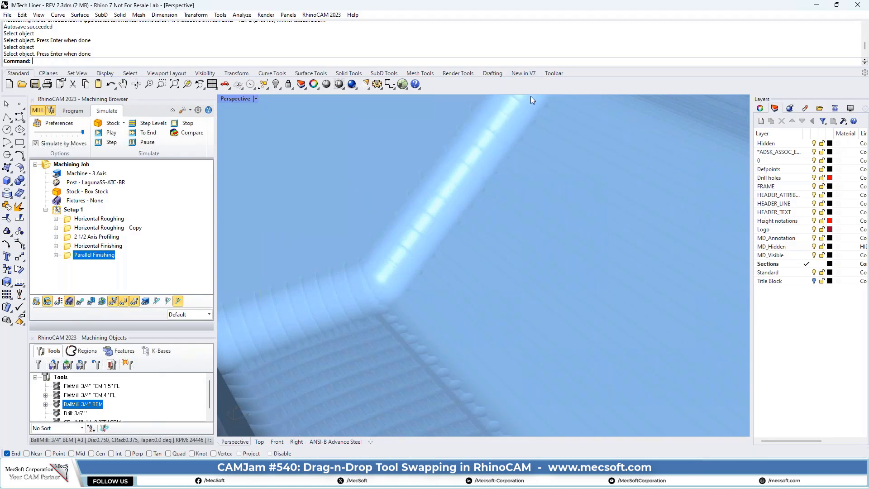
pyautogui.scroll(-5, 348, 284)
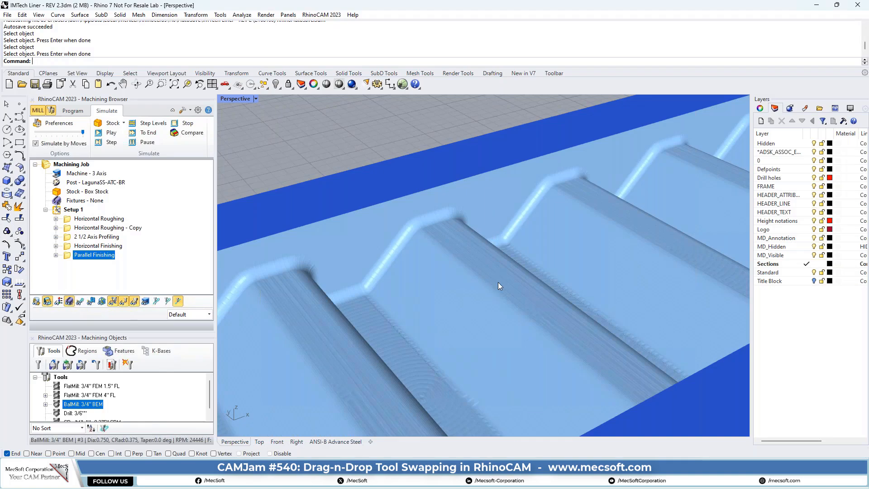
# - Display the simulated stock at Horizontal Roughing and examine the ball mill's cut pattern on the pocket floor and wall edge
pyautogui.click(68, 219)
pyautogui.scroll(-10, 388, 293)
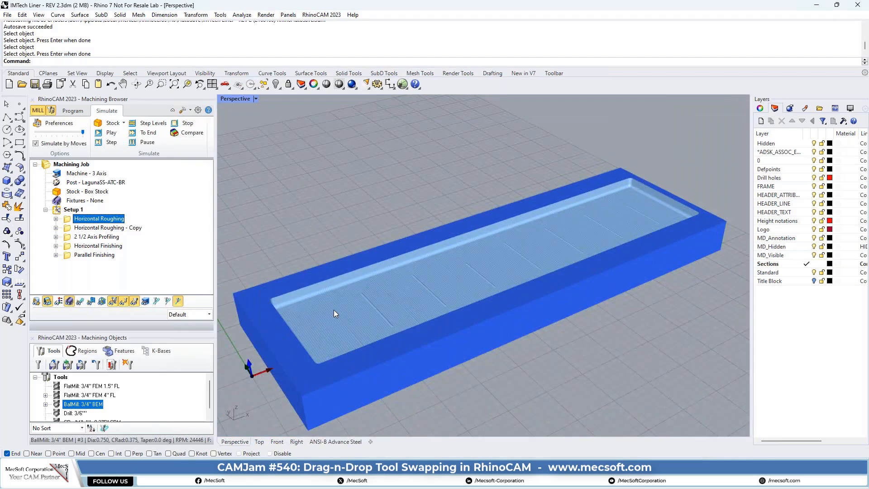
pyautogui.scroll(3, 334, 310)
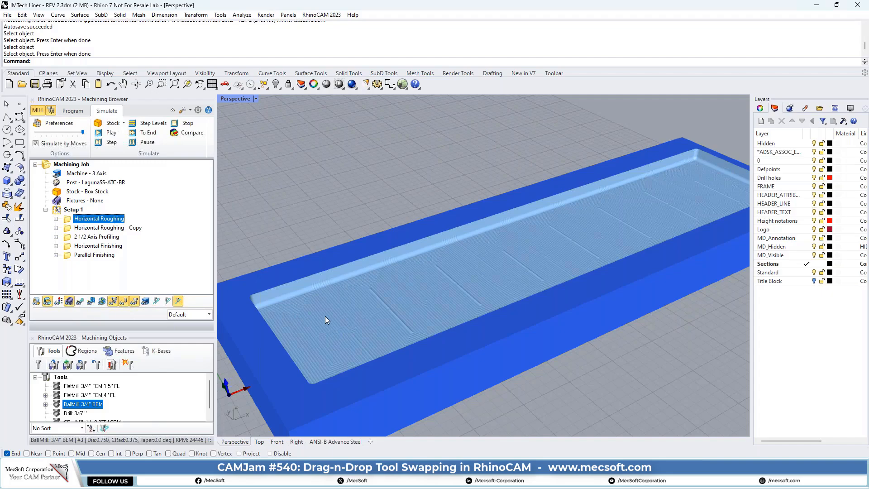
pyautogui.scroll(2, 310, 296)
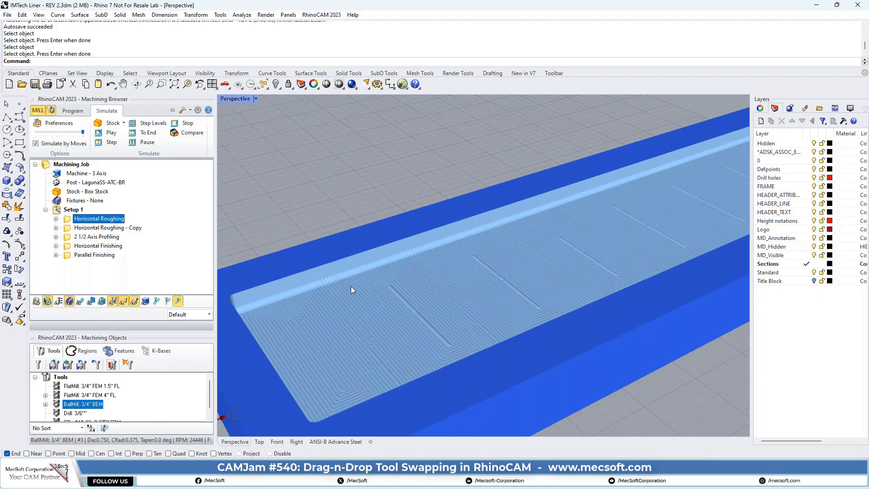
pyautogui.scroll(4, 351, 272)
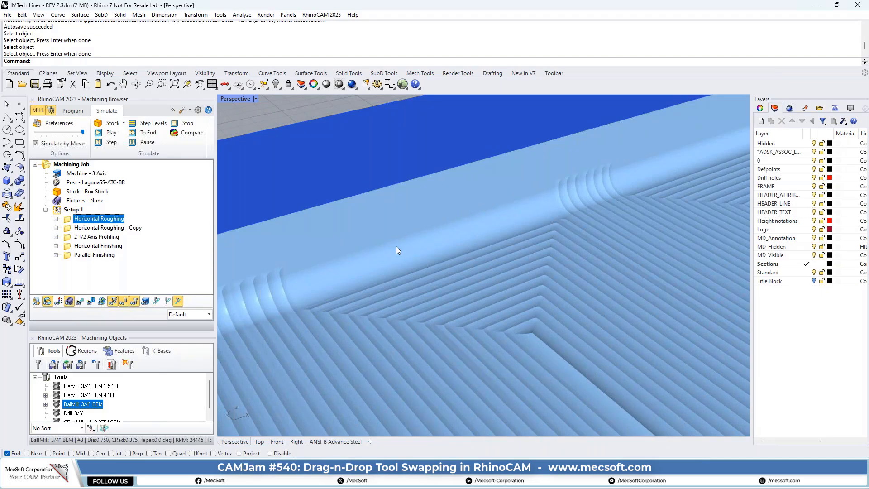
pyautogui.scroll(-6, 361, 265)
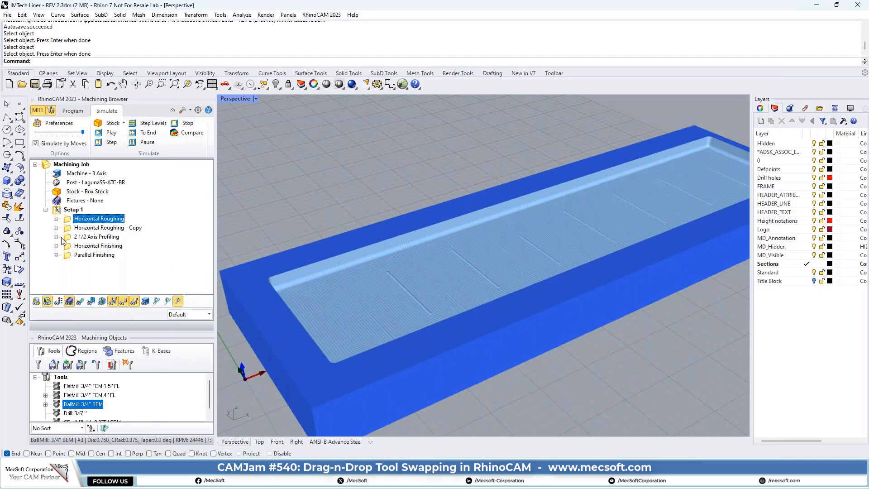
# - Return to the part model and examine the pocket walls, rib ends and end notches inside the roughing containment region
pyautogui.click(74, 111)
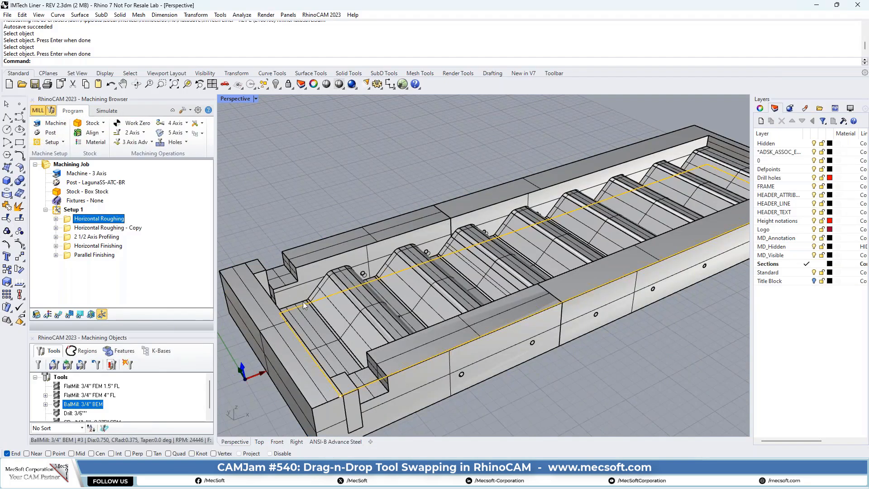
pyautogui.scroll(4, 303, 301)
pyautogui.scroll(4, 333, 248)
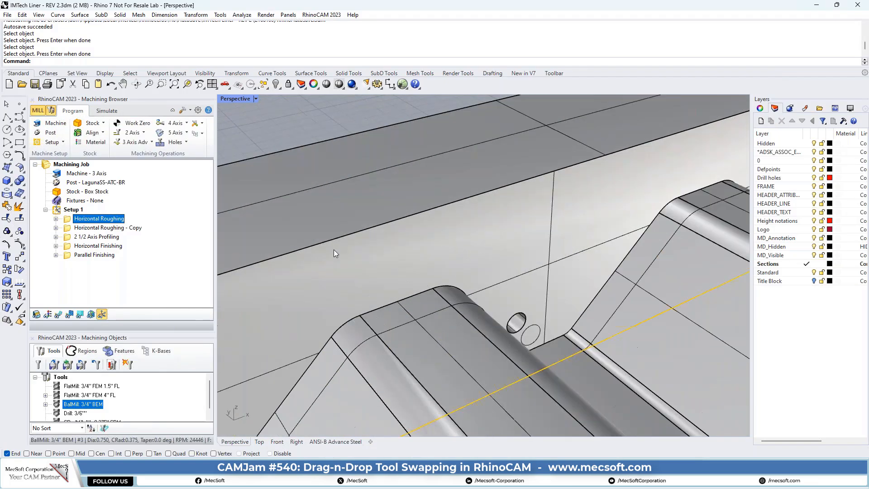
pyautogui.scroll(-2, 318, 204)
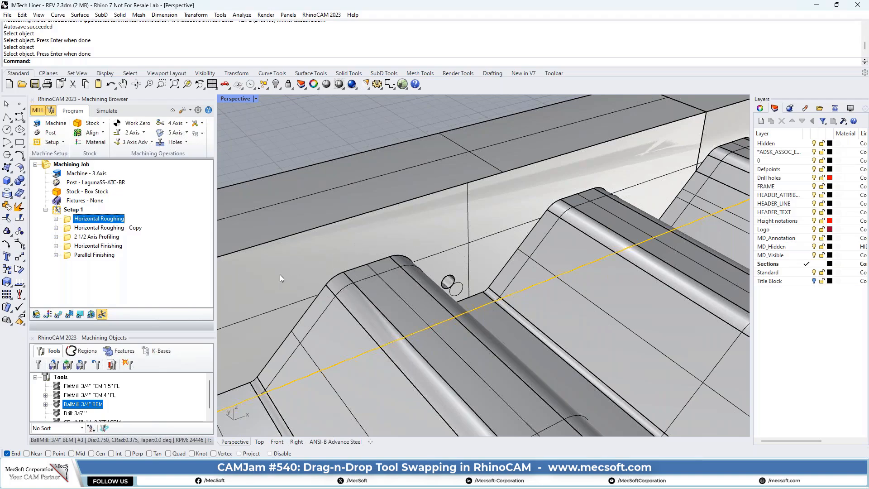
pyautogui.scroll(-10, 322, 235)
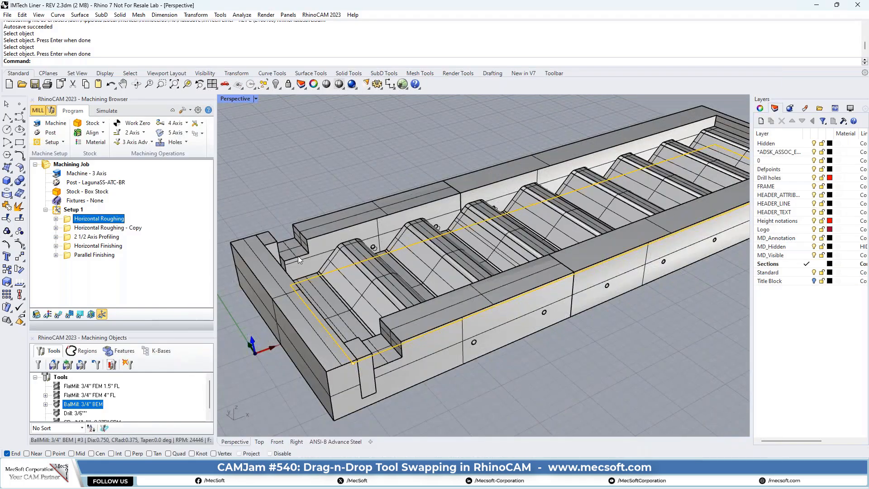
pyautogui.scroll(3, 267, 241)
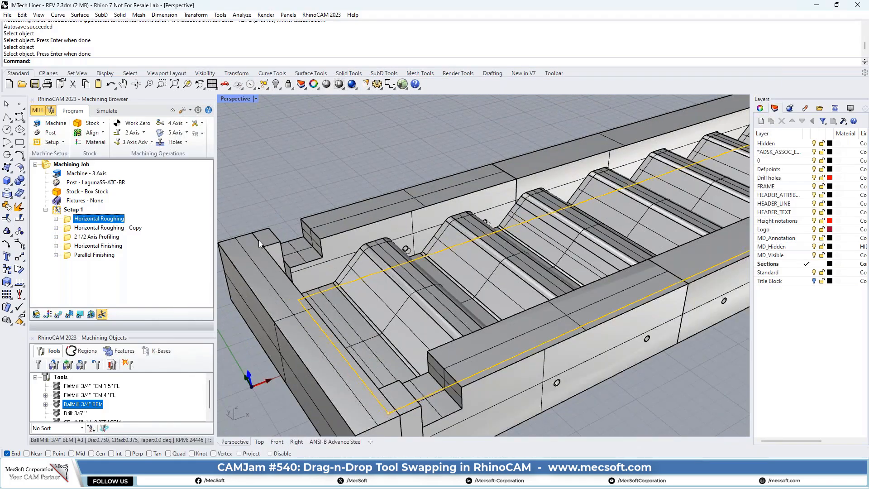
pyautogui.scroll(3, 290, 239)
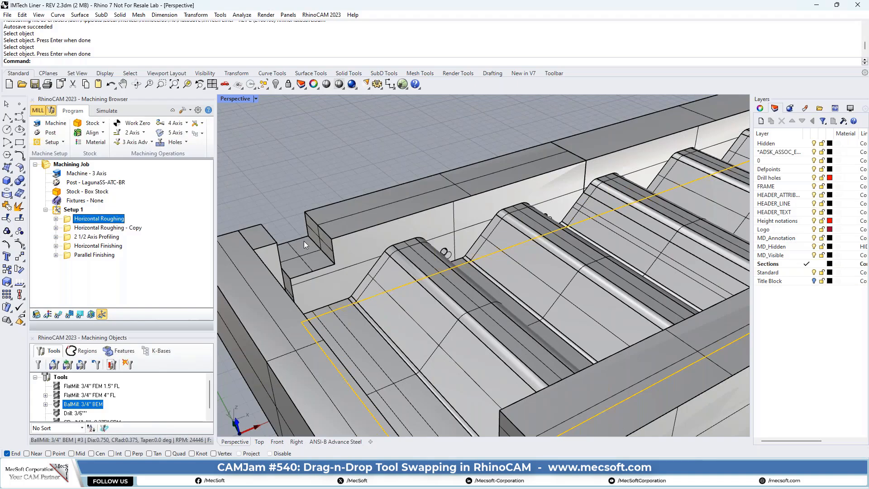
pyautogui.scroll(-2, 295, 244)
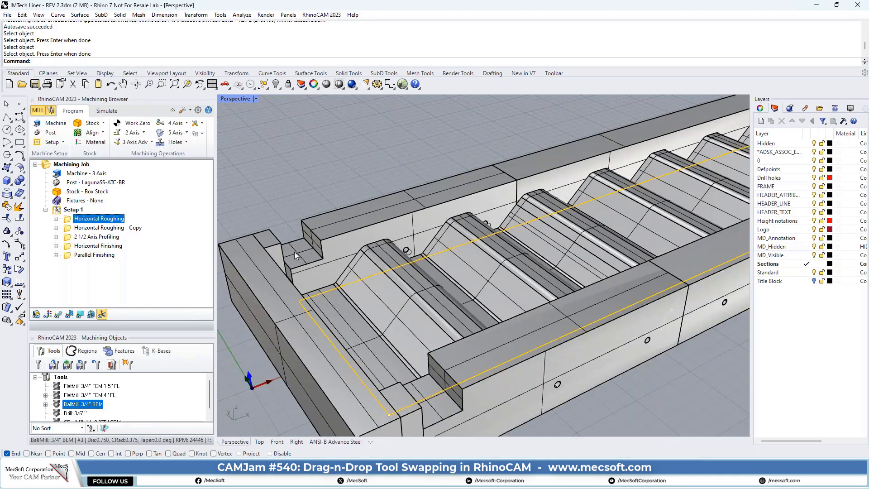
pyautogui.scroll(3, 389, 229)
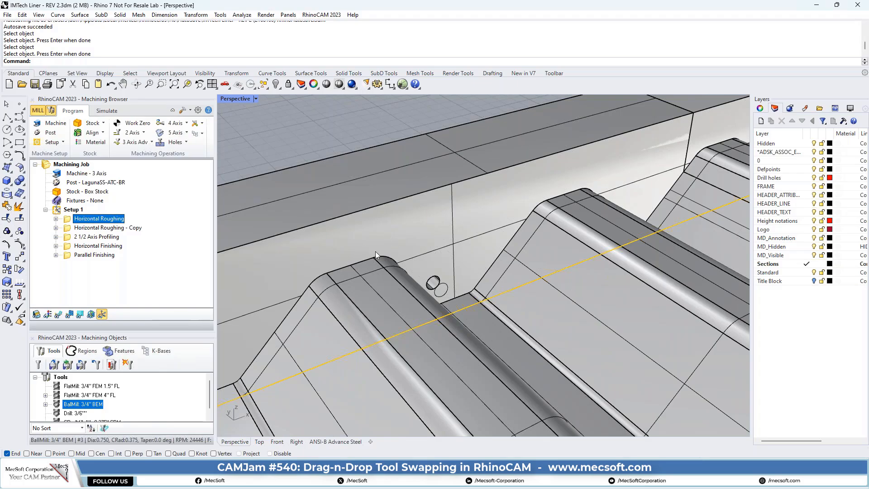
pyautogui.scroll(-2, 375, 251)
pyautogui.scroll(-4, 367, 244)
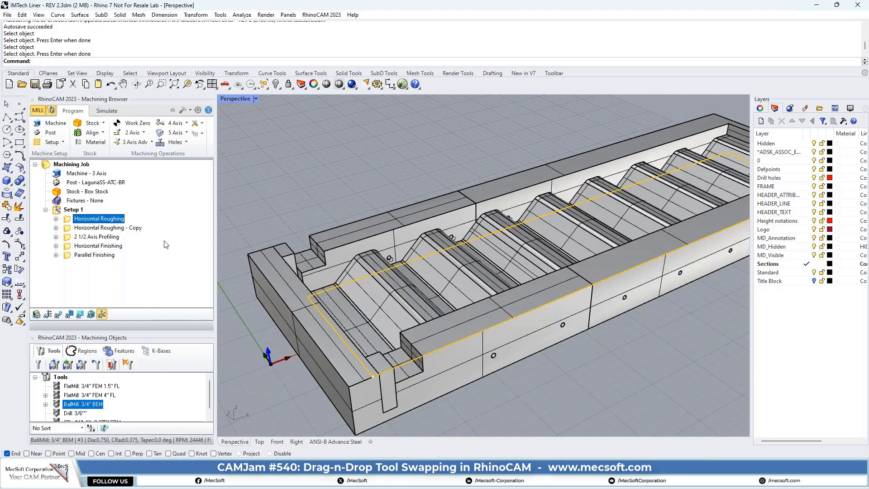
# - Change the Horizontal Roughing operation's tool to FlatMill 3/4" FEM 1.5" FL
pyautogui.doubleClick(68, 221)
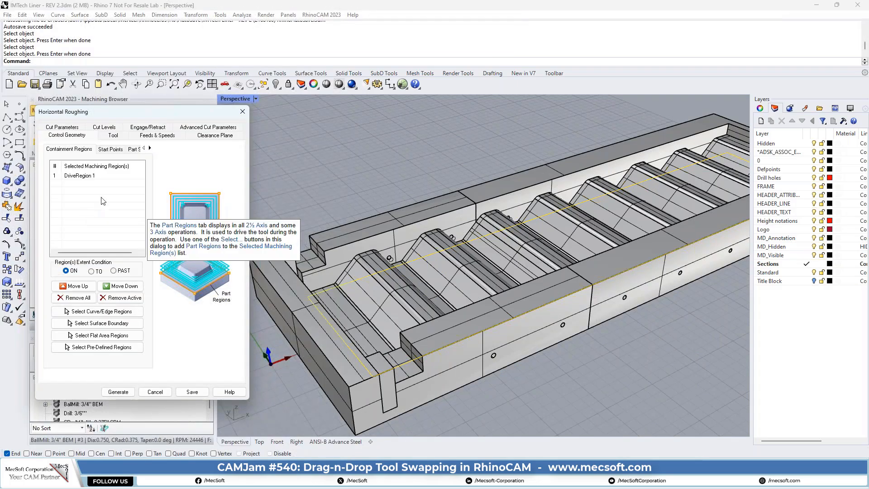
pyautogui.click(113, 136)
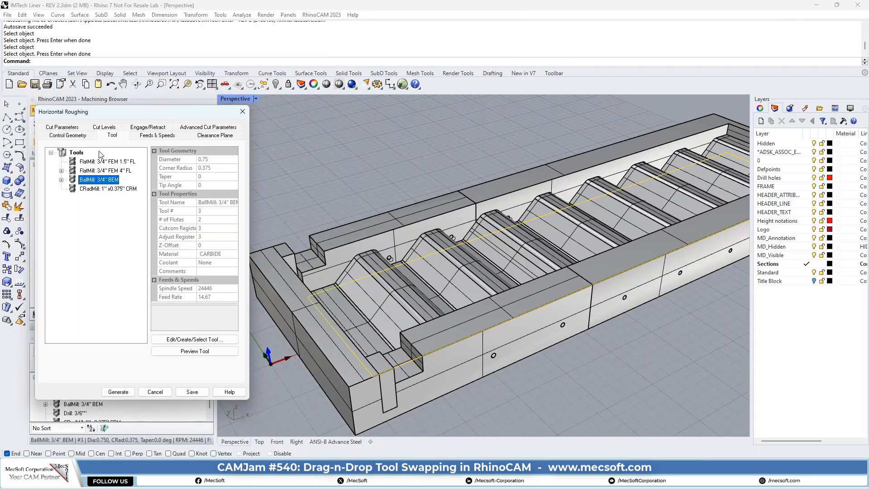
pyautogui.click(74, 163)
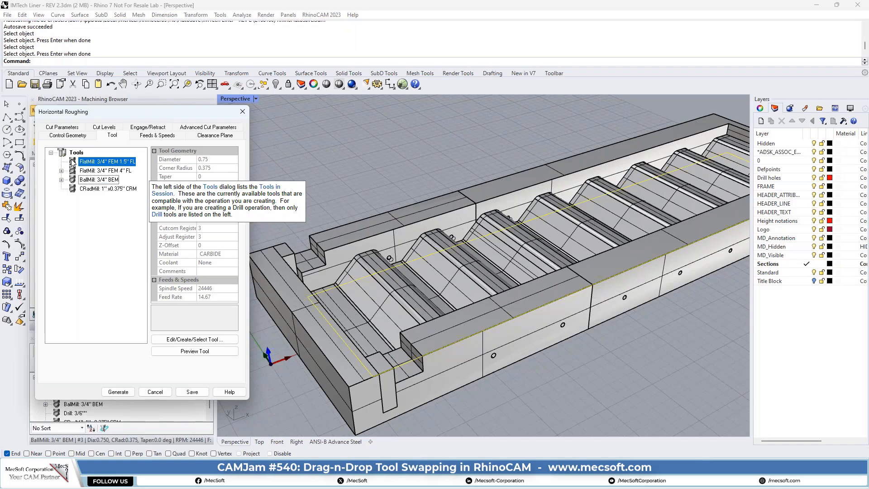
# - Pick the Horizontal Roughing bottom cut level from a point on a rib's top edge beside the pocket wall
pyautogui.click(108, 129)
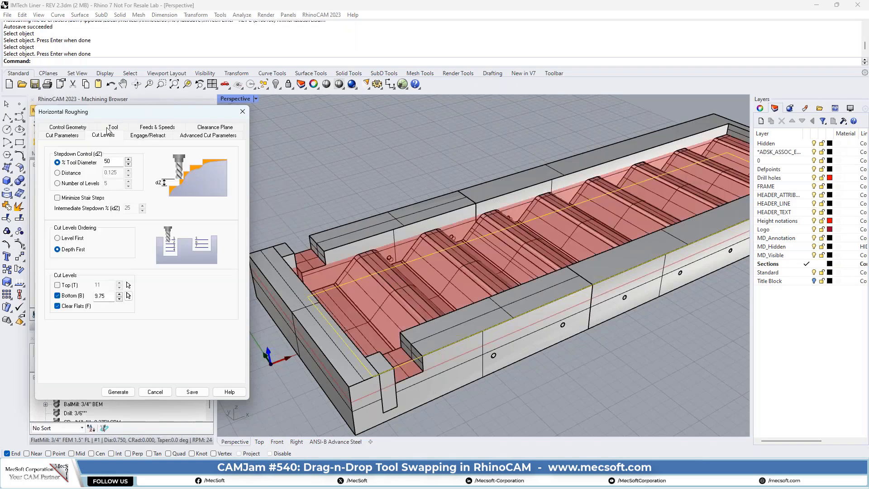
pyautogui.click(129, 296)
pyautogui.scroll(5, 367, 254)
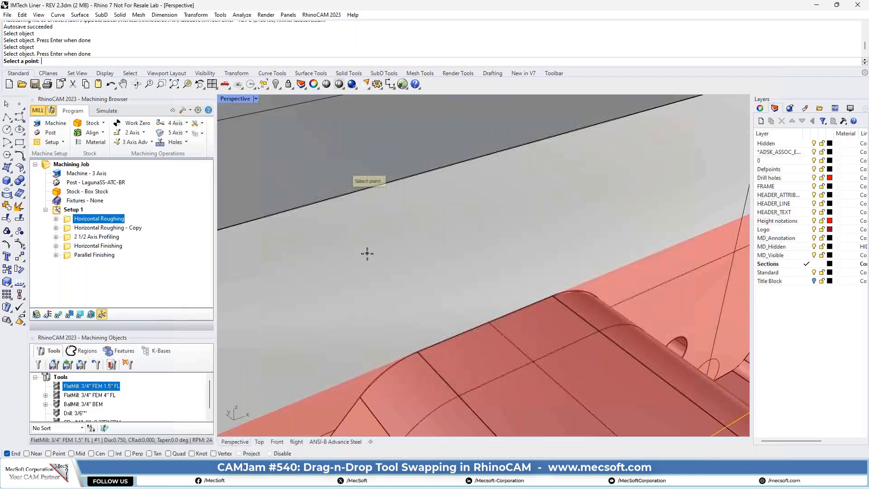
pyautogui.scroll(-3, 367, 253)
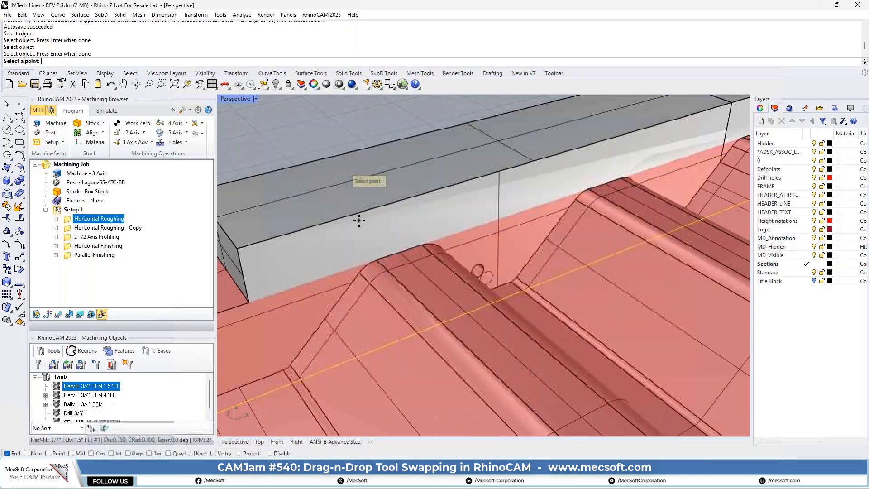
pyautogui.click(375, 259)
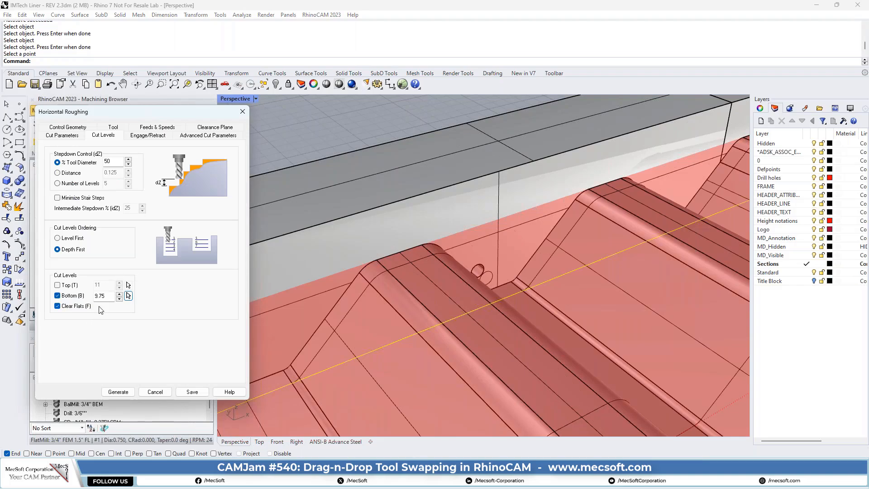
# - Set the Horizontal Roughing bottom cut level to 9.375 and generate the toolpath
pyautogui.doubleClick(105, 296)
pyautogui.scroll(-8, 430, 283)
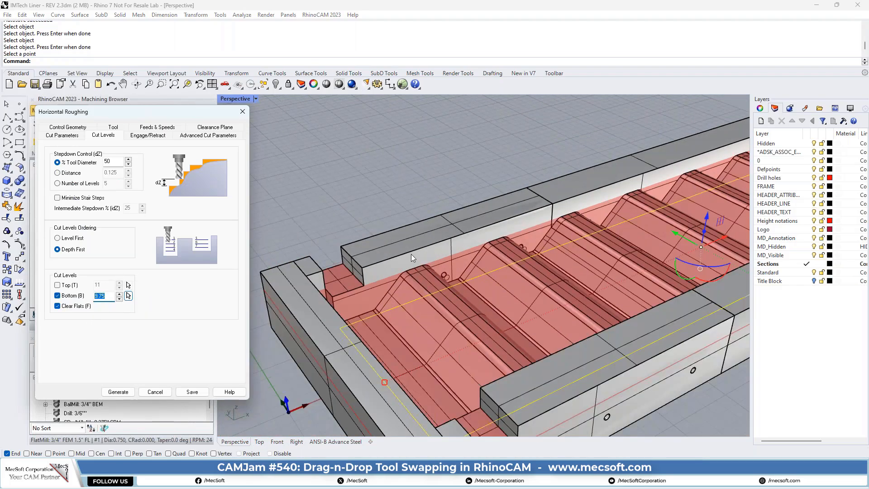
pyautogui.scroll(-3, 410, 254)
pyautogui.scroll(8, 395, 243)
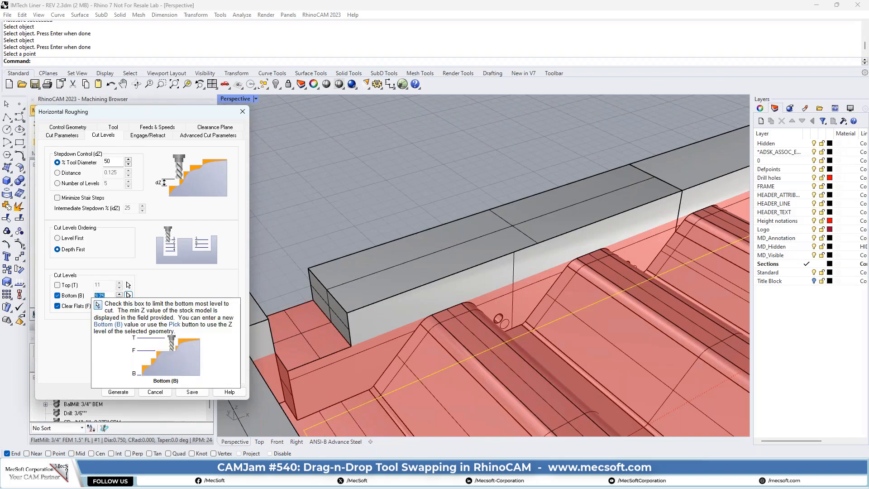
pyautogui.write('9')
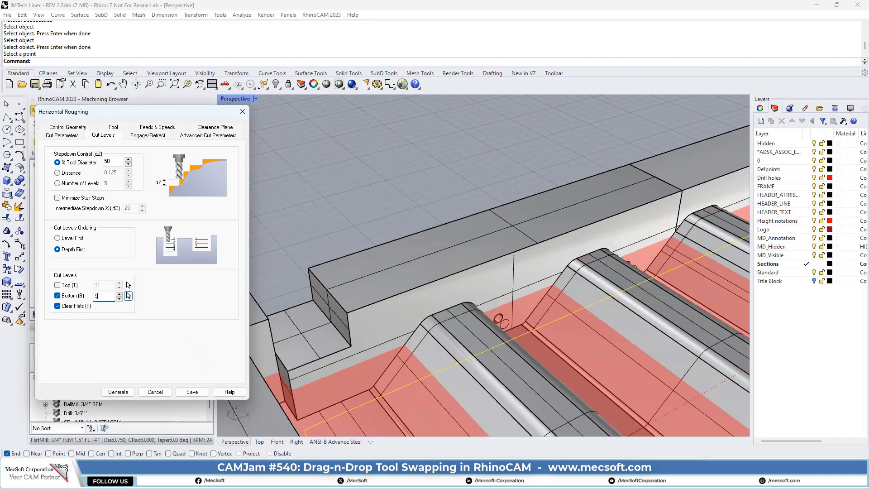
pyautogui.write('.375')
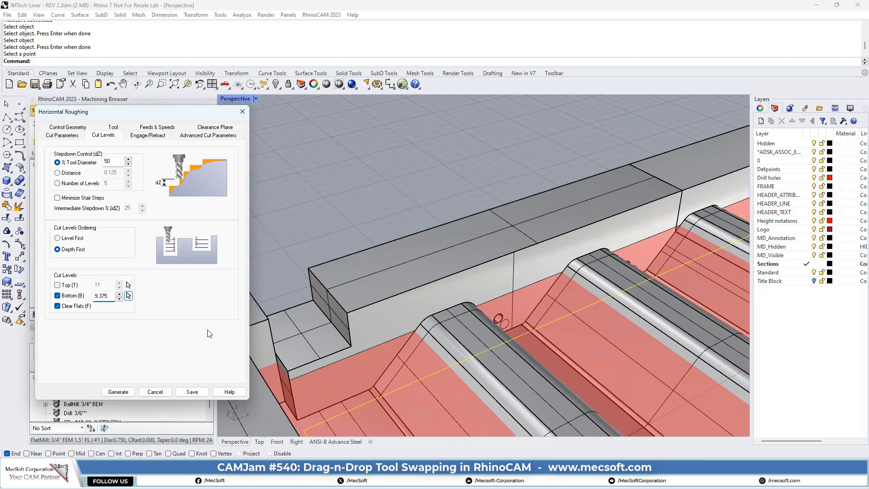
pyautogui.click(122, 392)
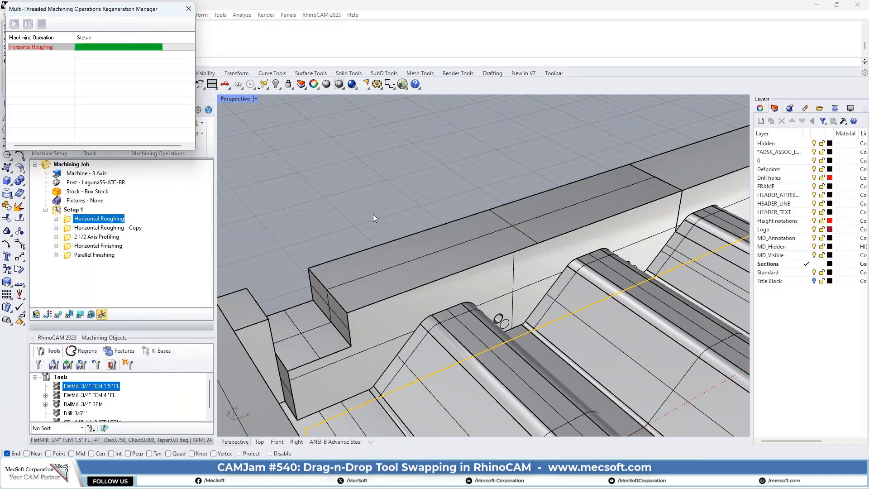
pyautogui.moveTo(347, 211); pyautogui.dragTo(436, 298, button='right')
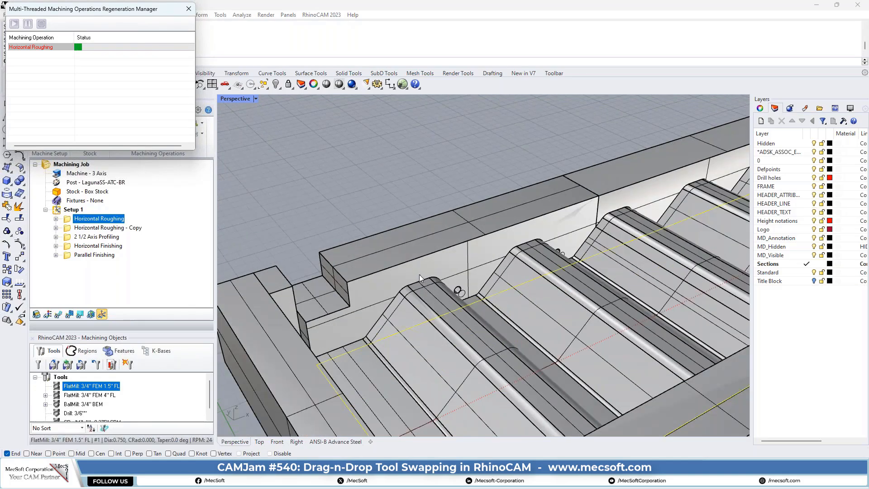
pyautogui.scroll(-6, 360, 230)
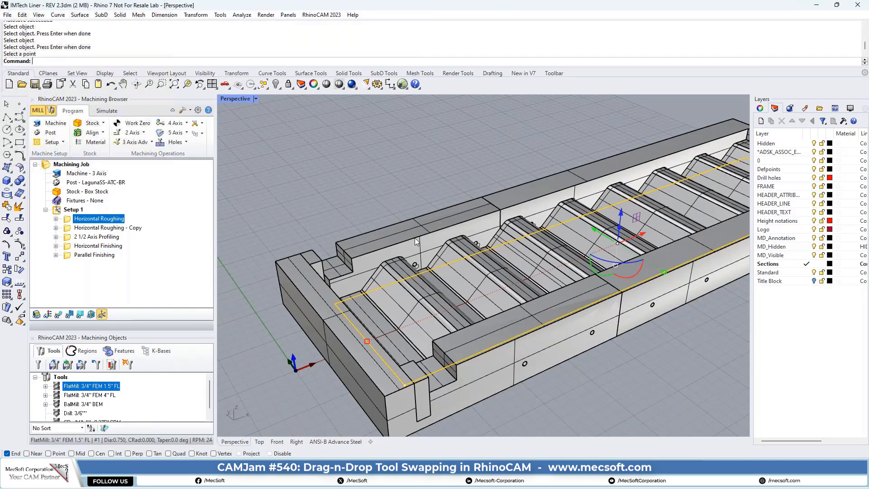
pyautogui.scroll(6, 414, 239)
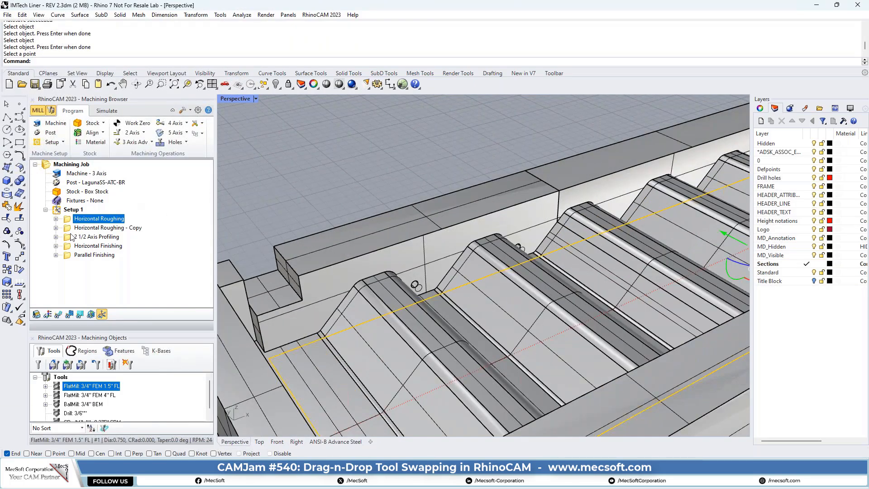